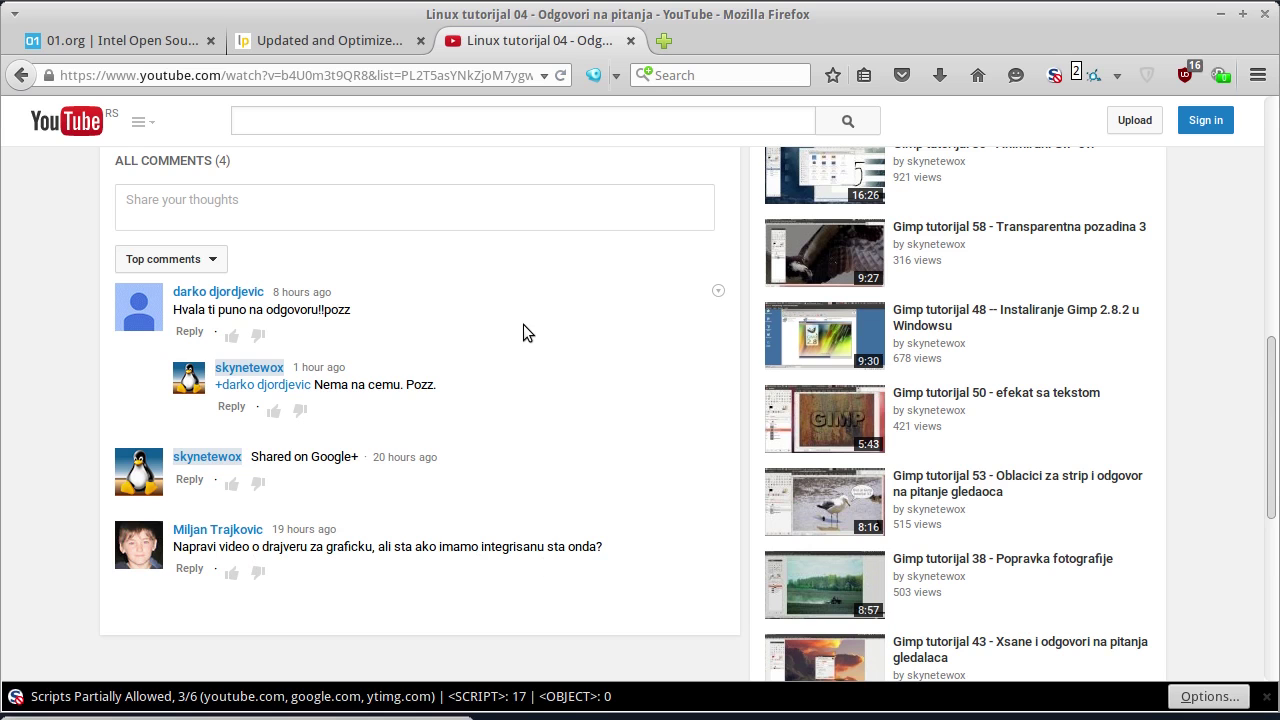
# Check Additional Drivers in the Xfce Settings Manager and close it, since none are available.
pyautogui.click(6, 6)
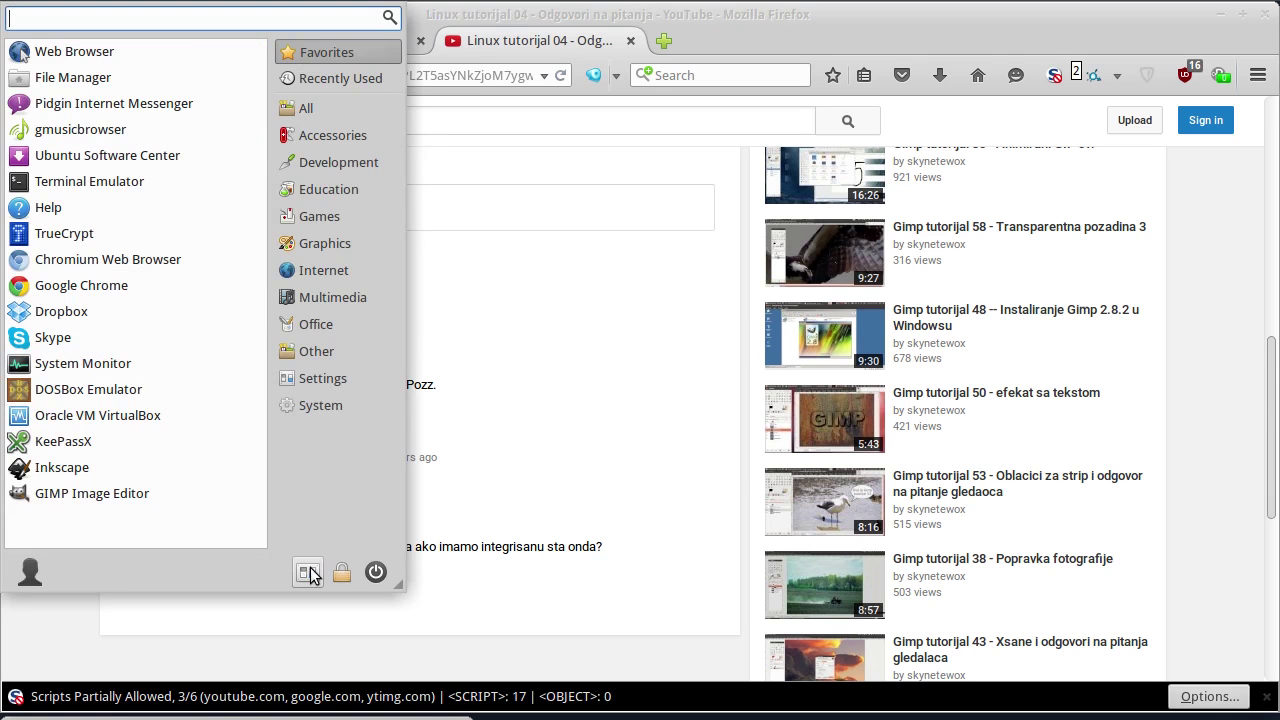
pyautogui.click(310, 567)
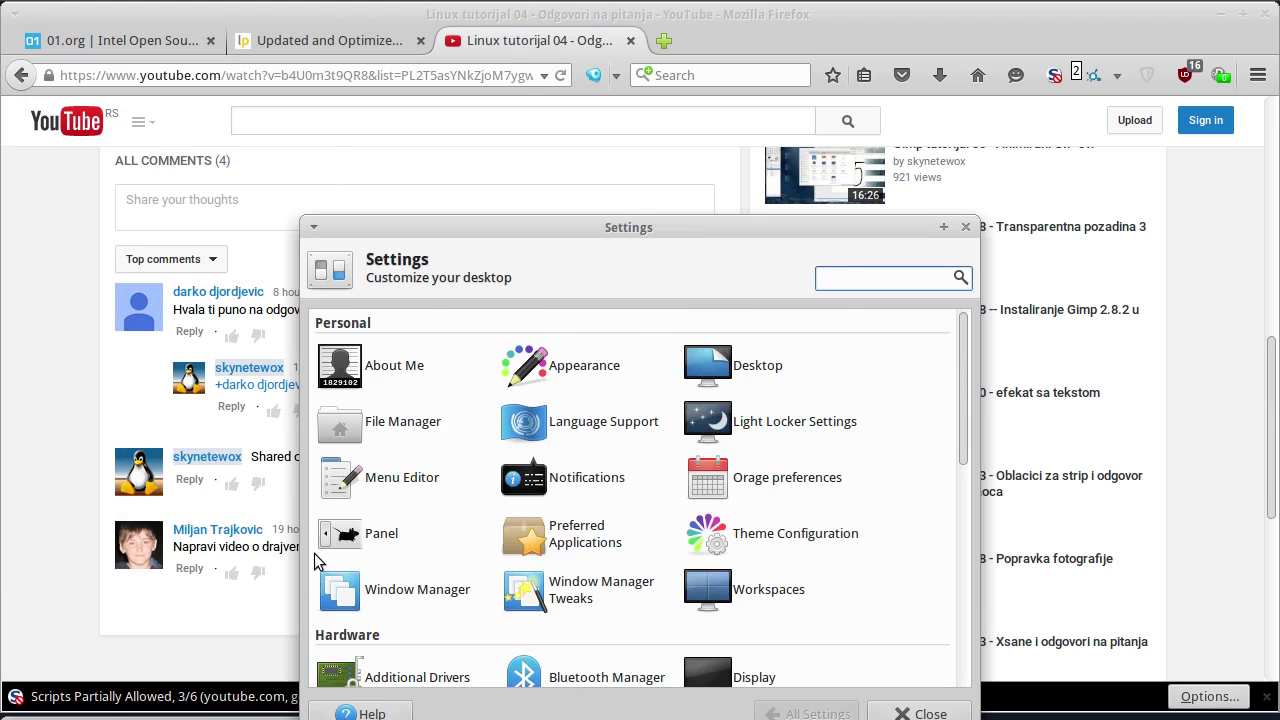
pyautogui.scroll(-2, 490, 502)
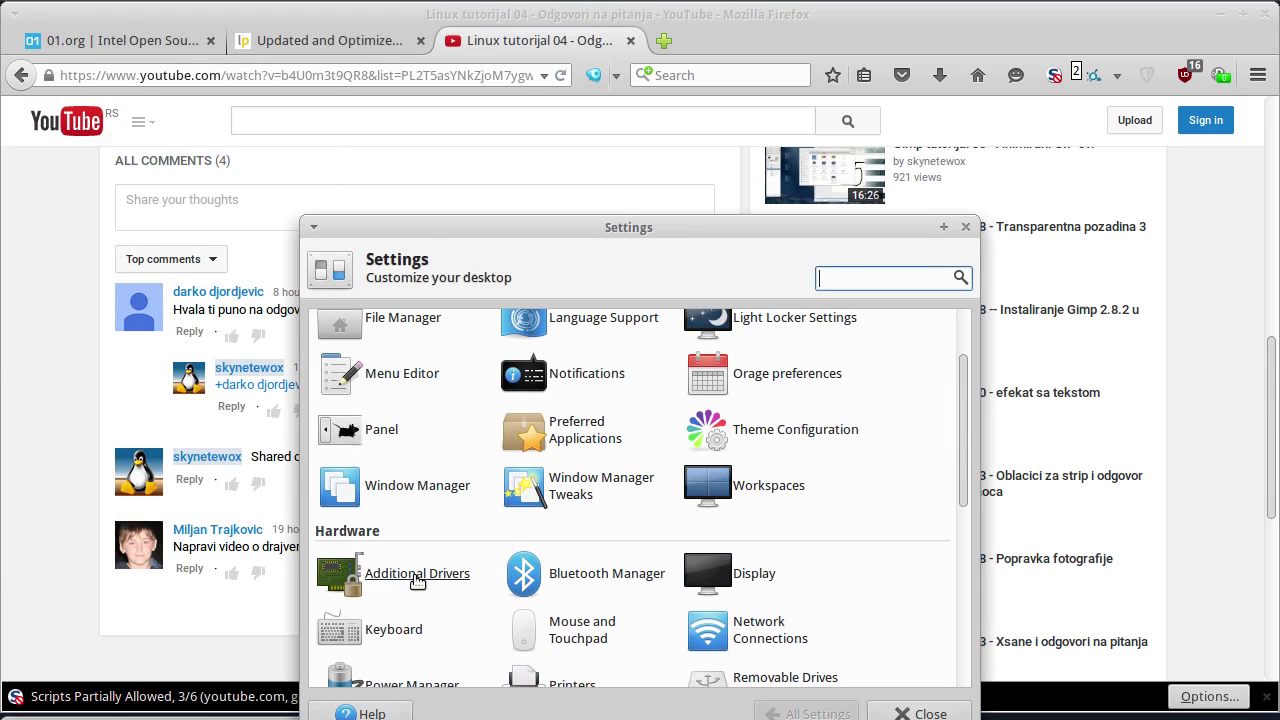
pyautogui.click(417, 581)
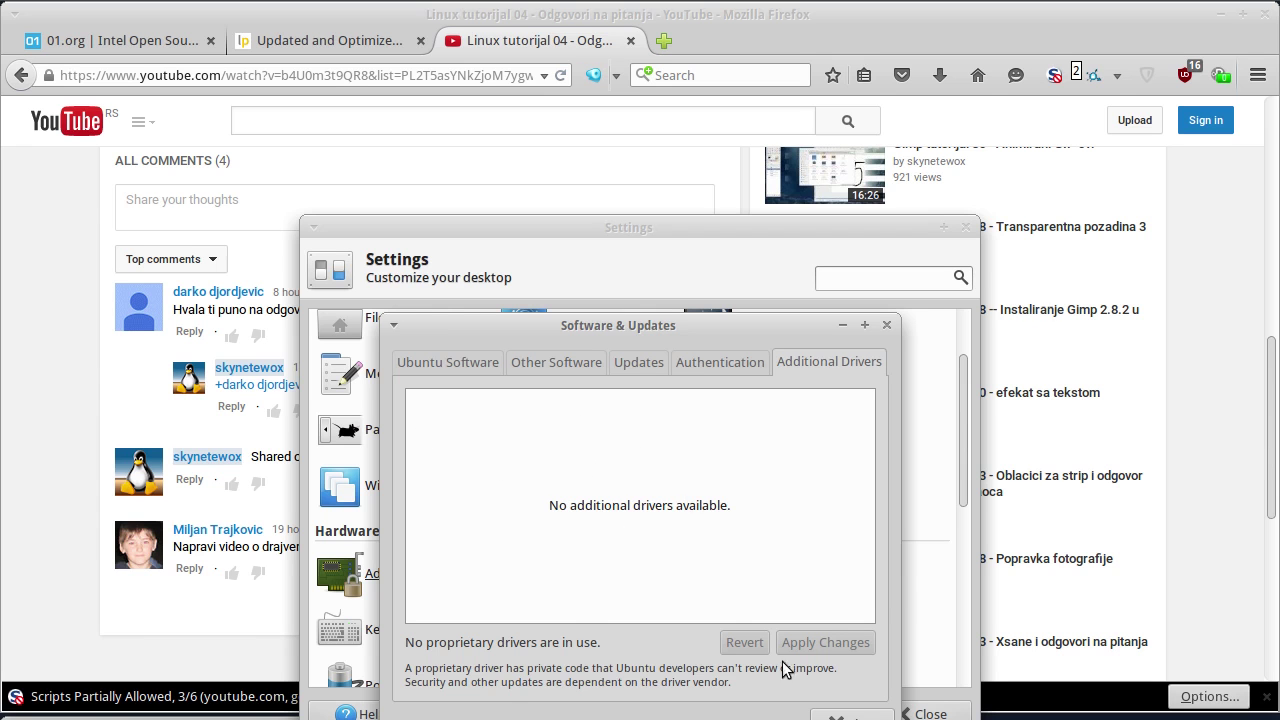
pyautogui.click(850, 714)
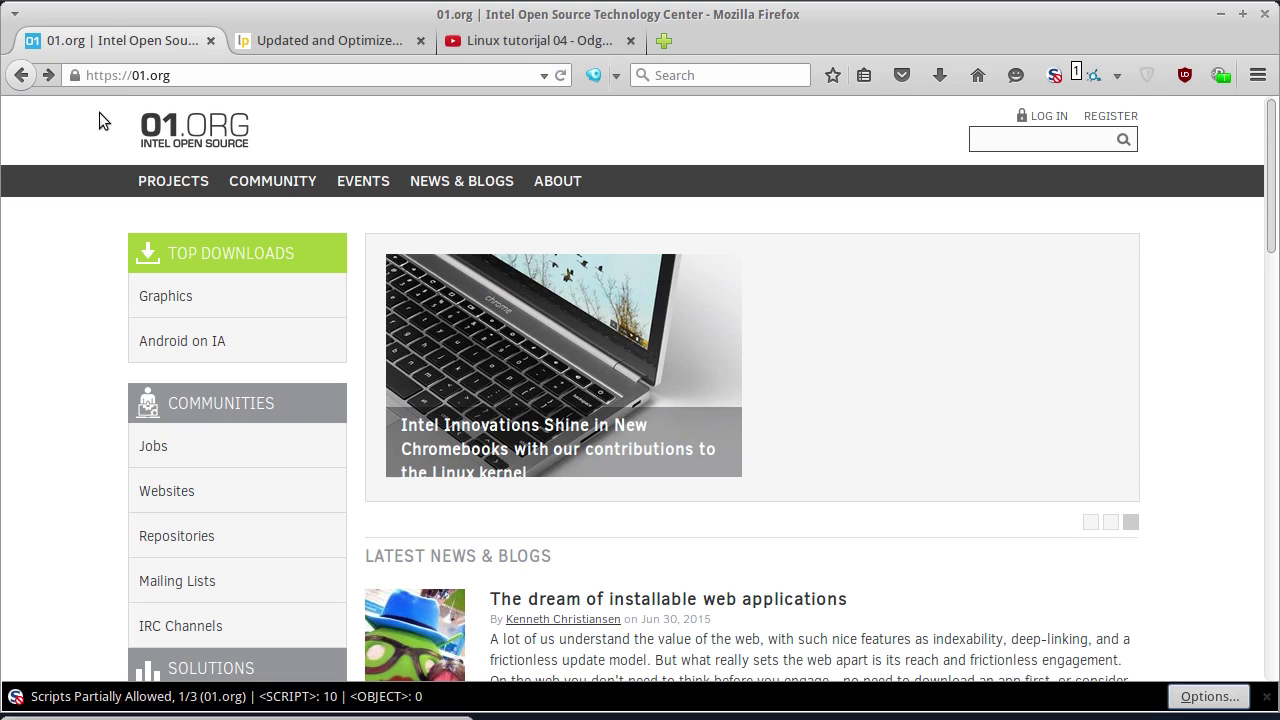
# Go from the 01.org homepage to the Intel Graphics for Linux downloads page.
pyautogui.moveTo(133, 76); pyautogui.dragTo(278, 84)
pyautogui.click(278, 84)
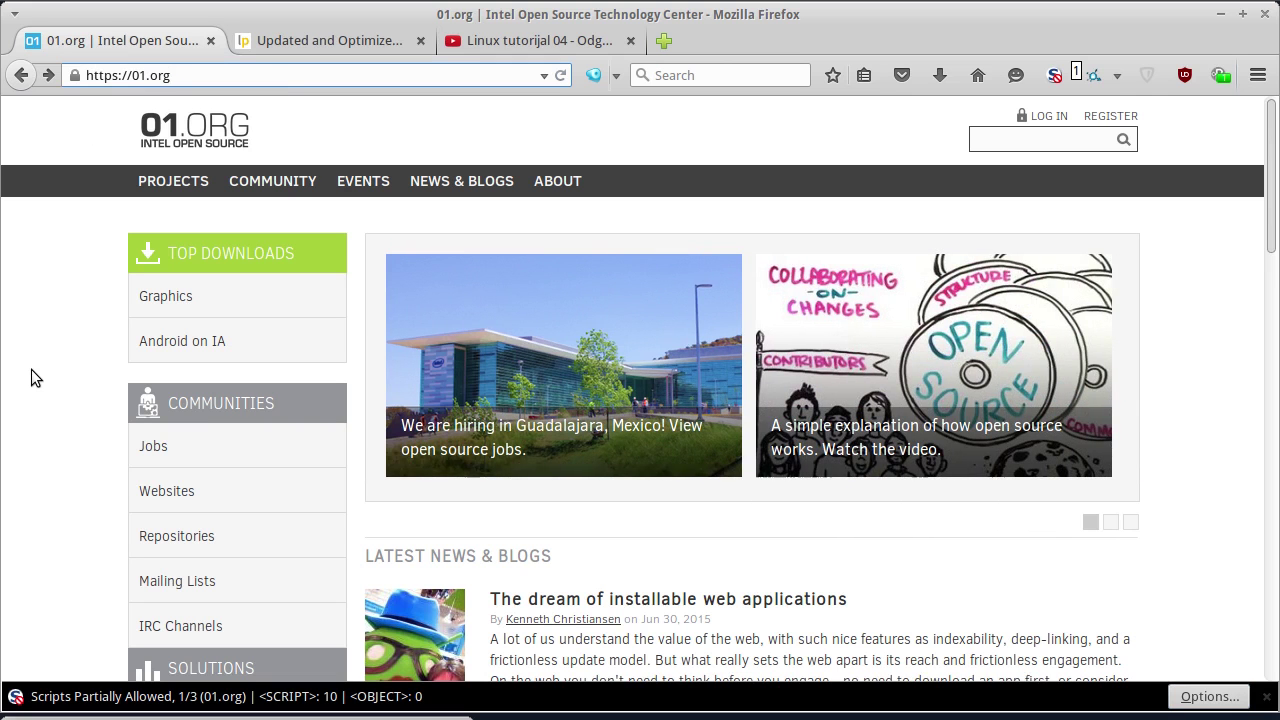
pyautogui.click(184, 299)
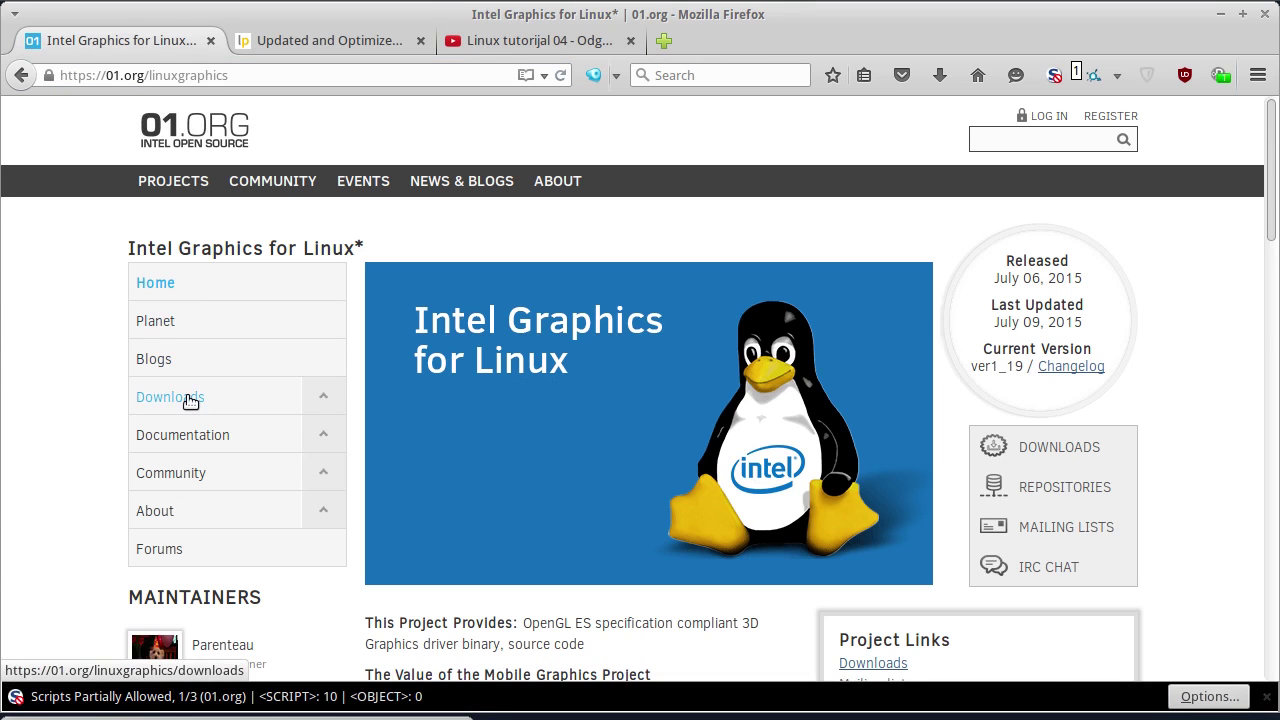
pyautogui.click(190, 398)
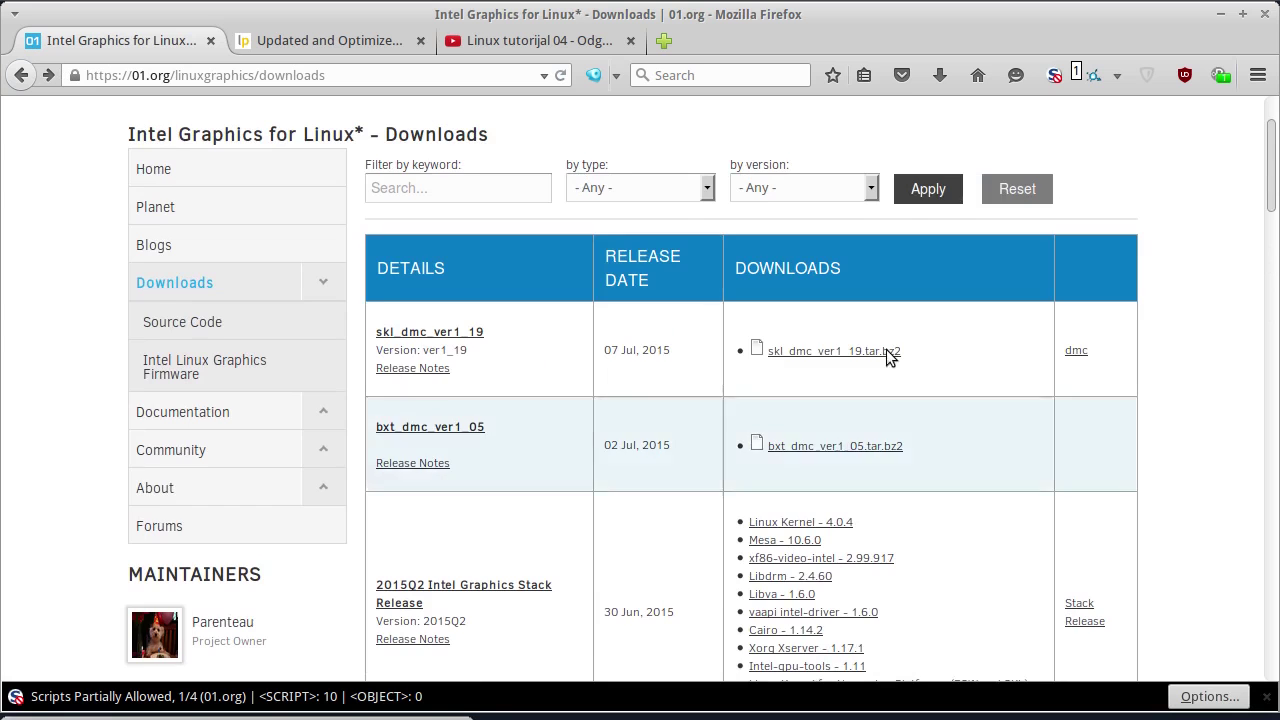
# Scroll the downloads table to the Intel Graphics Installer for Linux 1.1.0 packages.
pyautogui.scroll(-2, 789, 349)
pyautogui.scroll(-4, 789, 349)
pyautogui.scroll(-5, 810, 350)
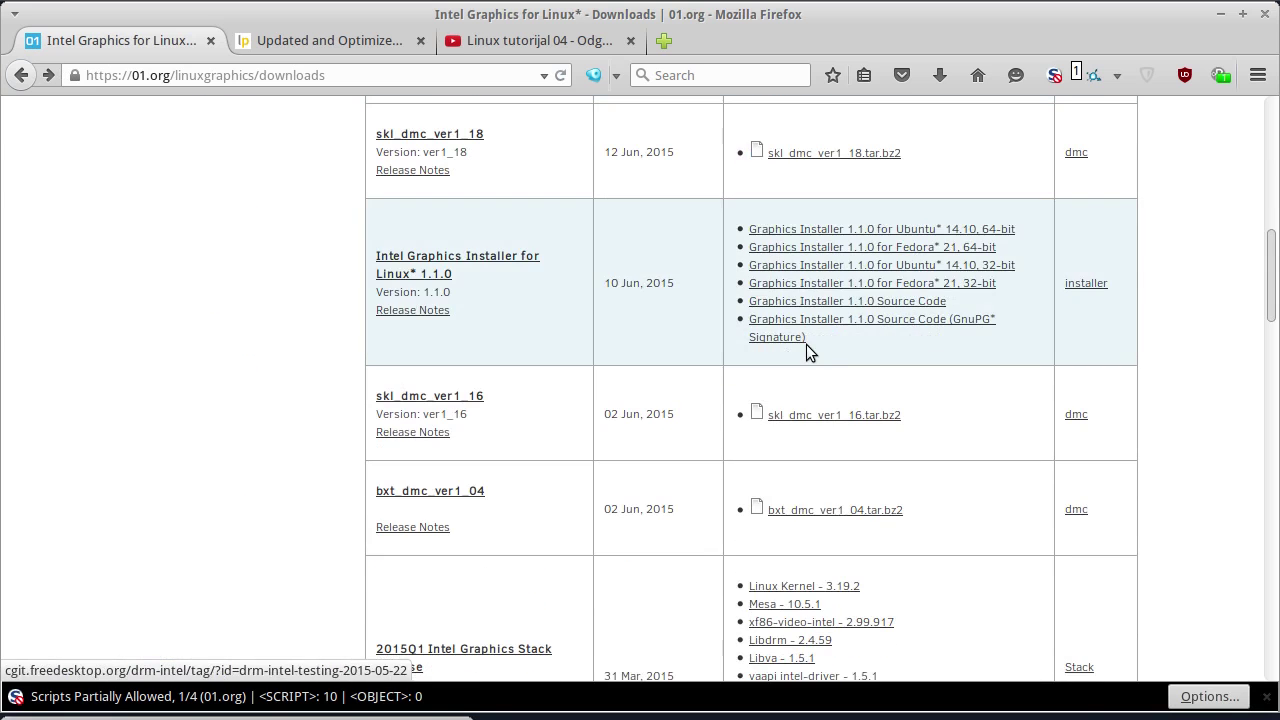
pyautogui.scroll(-5, 845, 350)
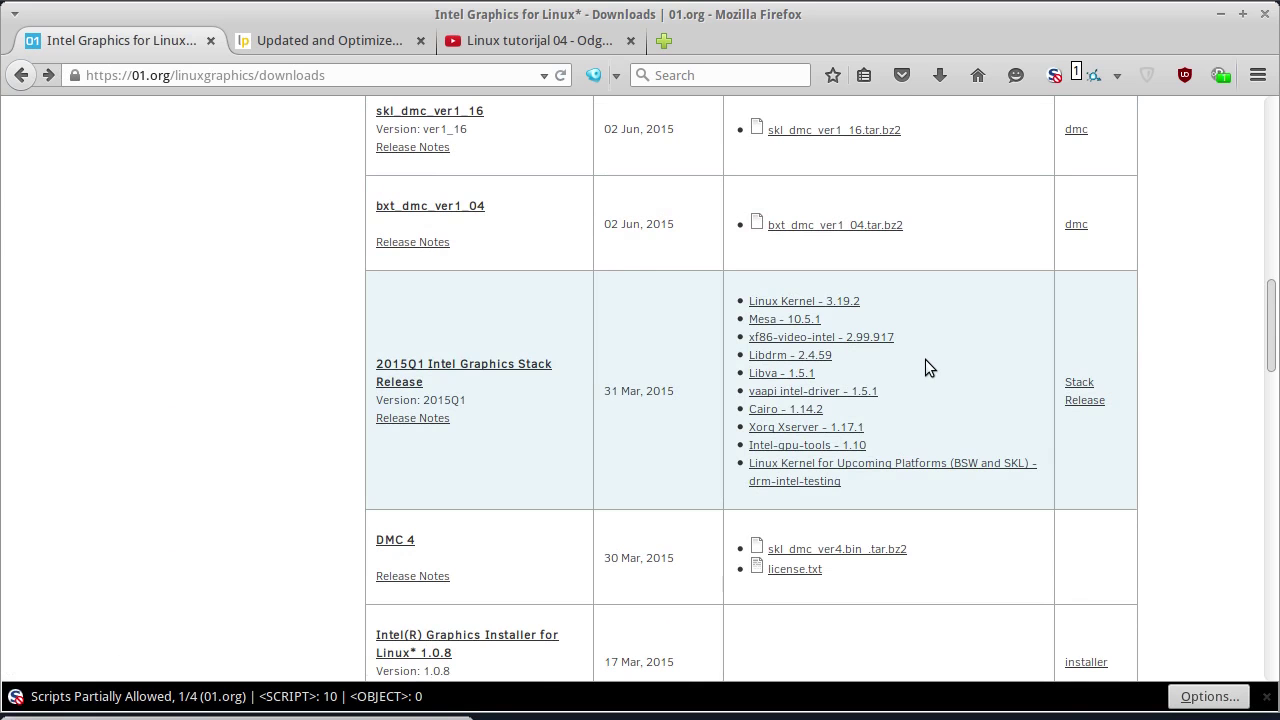
pyautogui.scroll(3, 925, 360)
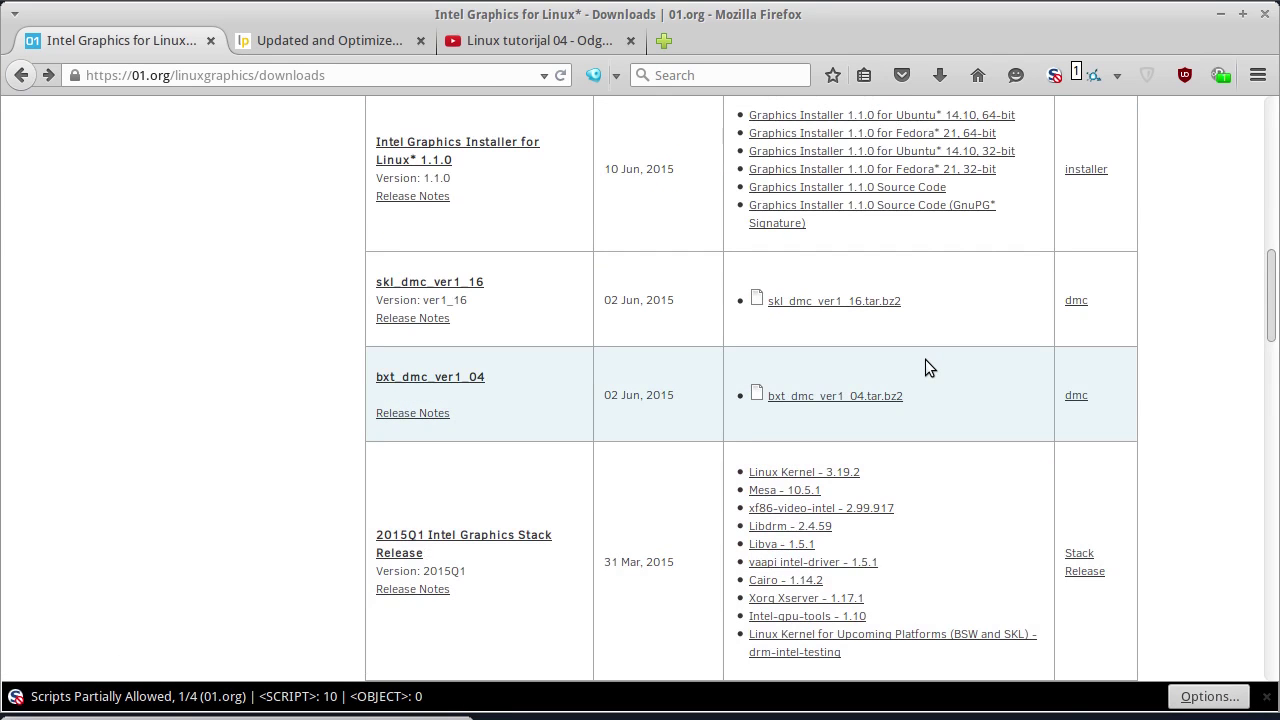
pyautogui.scroll(-10, 925, 360)
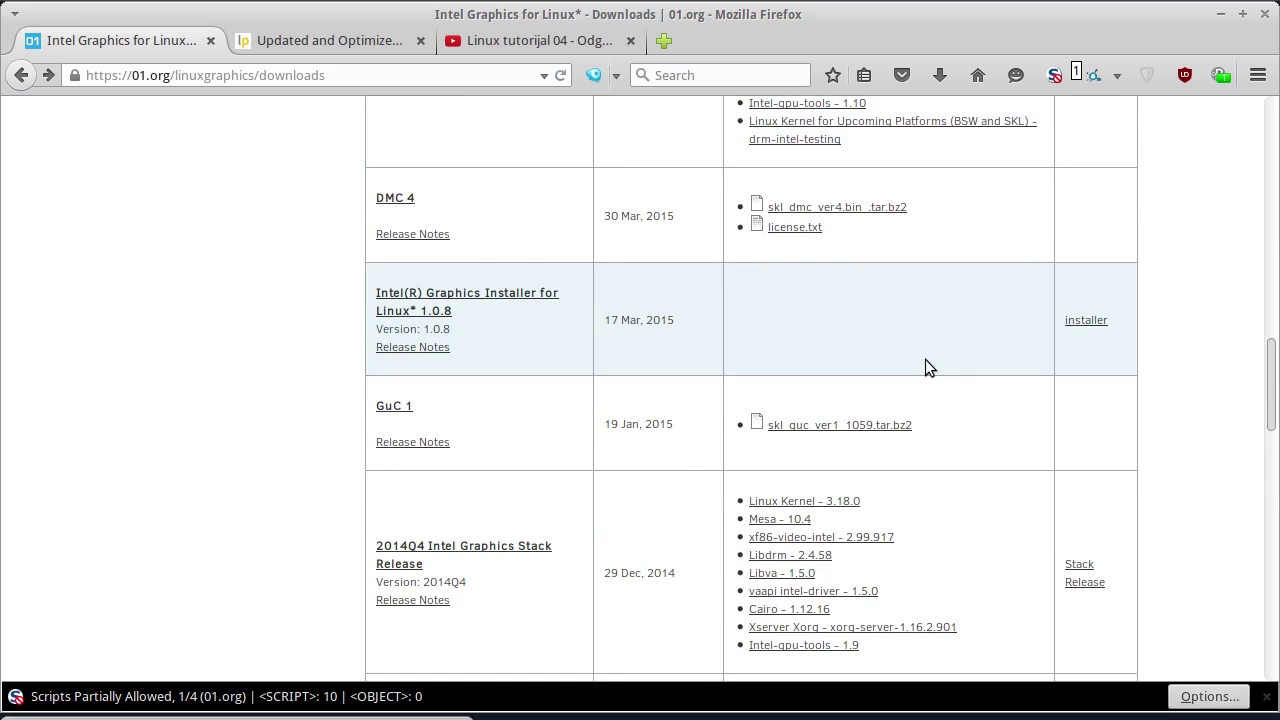
pyautogui.scroll(-5, 925, 359)
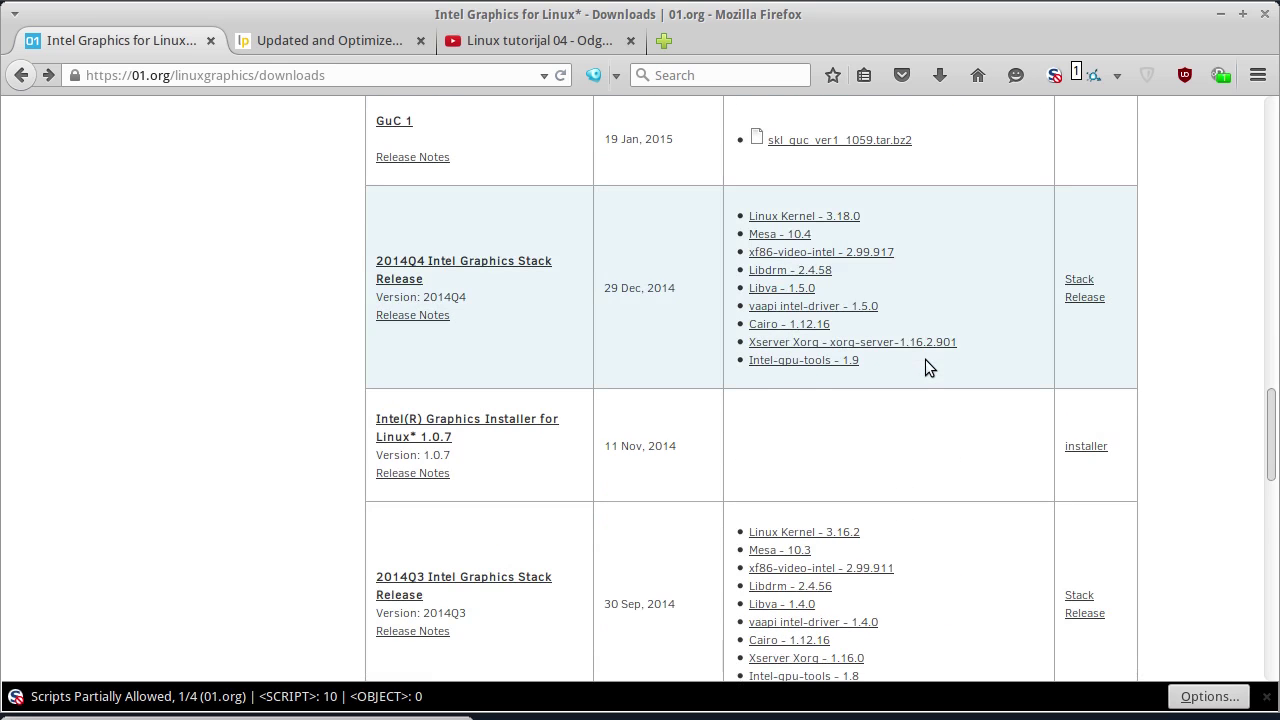
pyautogui.scroll(-5, 925, 359)
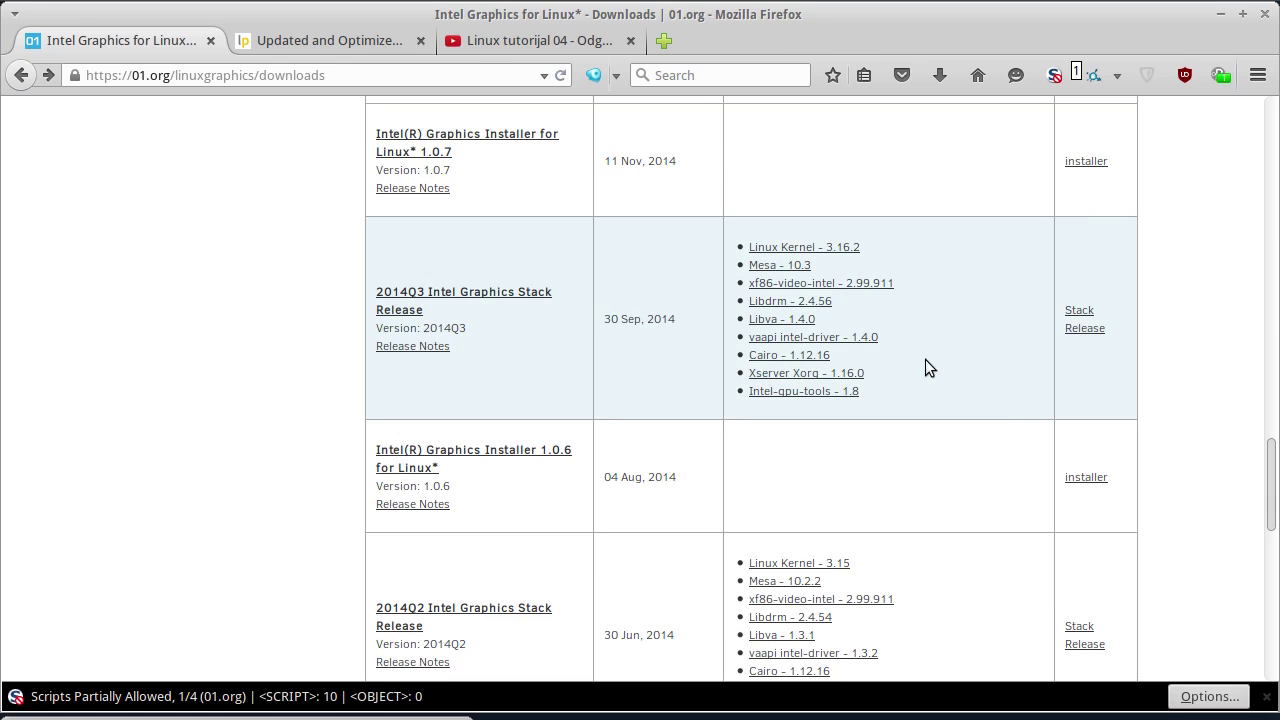
pyautogui.scroll(7, 925, 360)
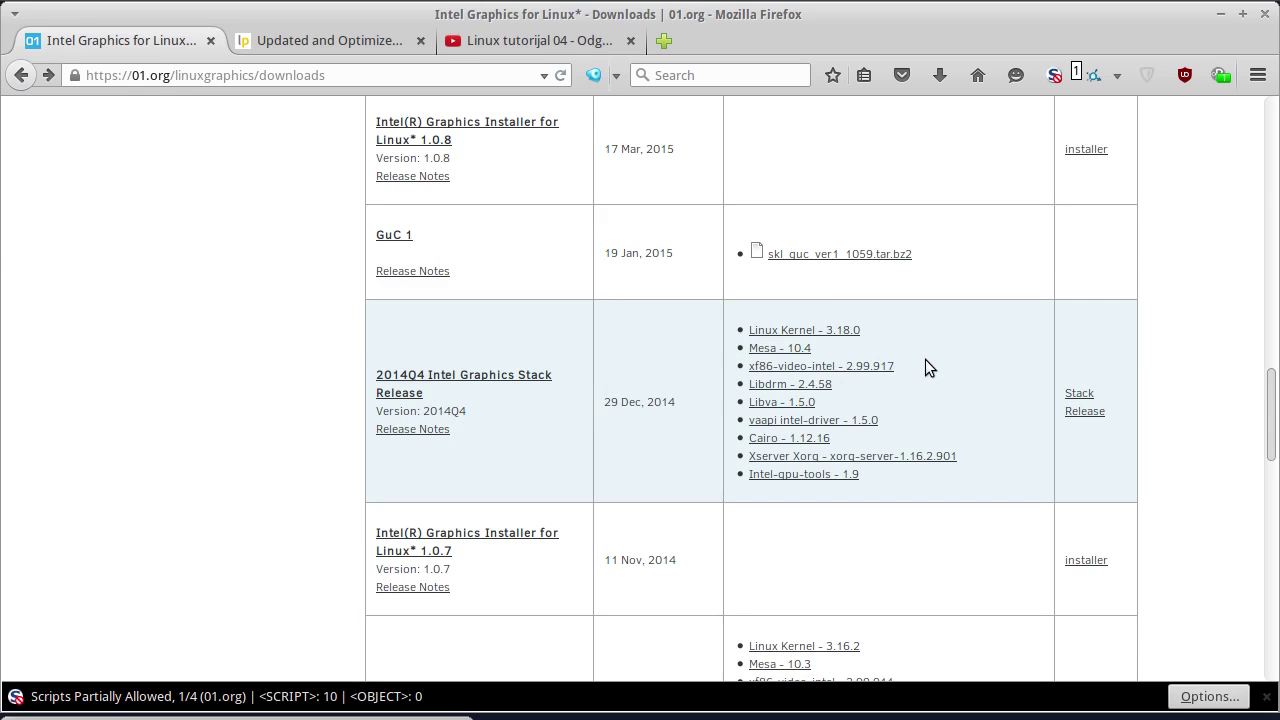
pyautogui.scroll(10, 925, 366)
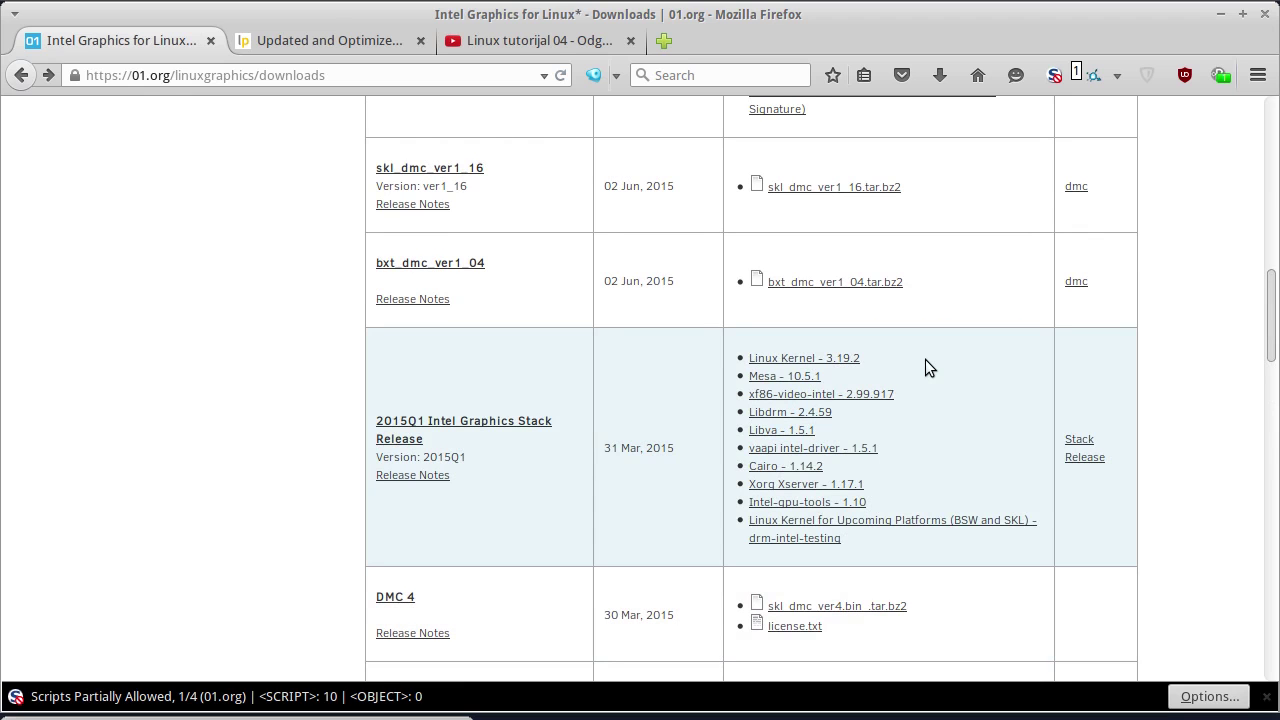
pyautogui.scroll(8, 925, 365)
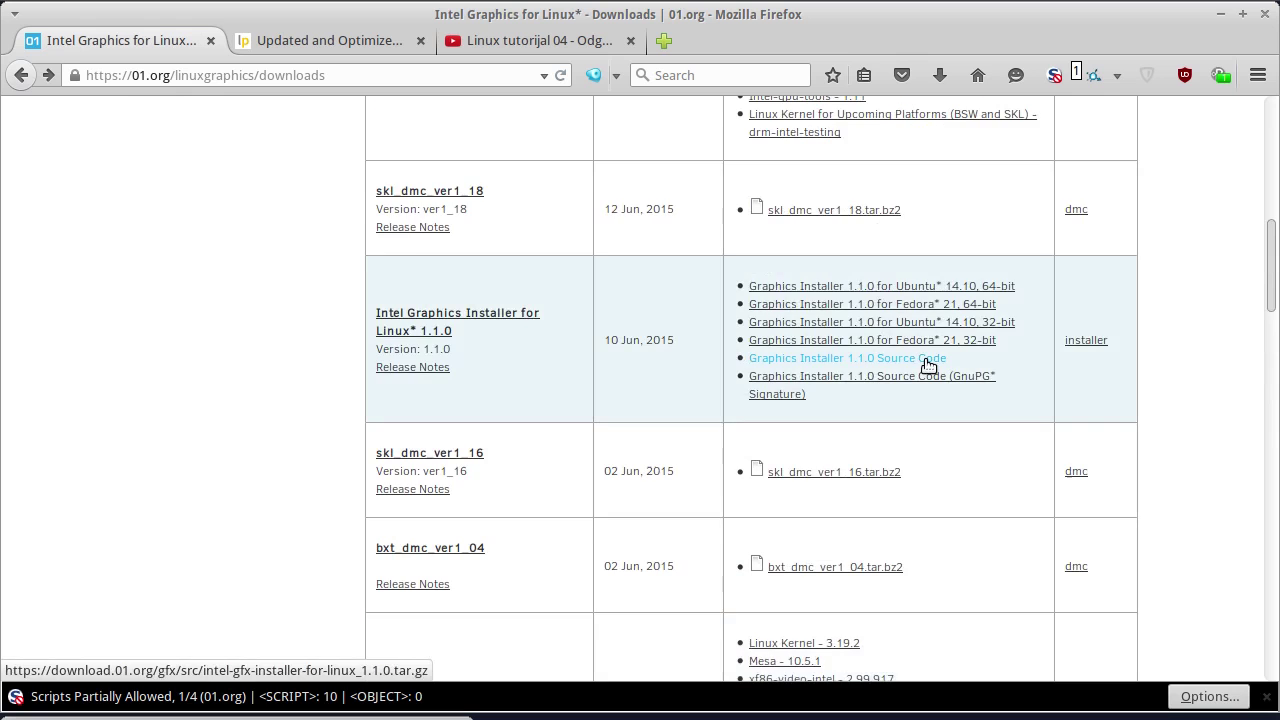
pyautogui.scroll(2, 928, 366)
pyautogui.scroll(-5, 928, 366)
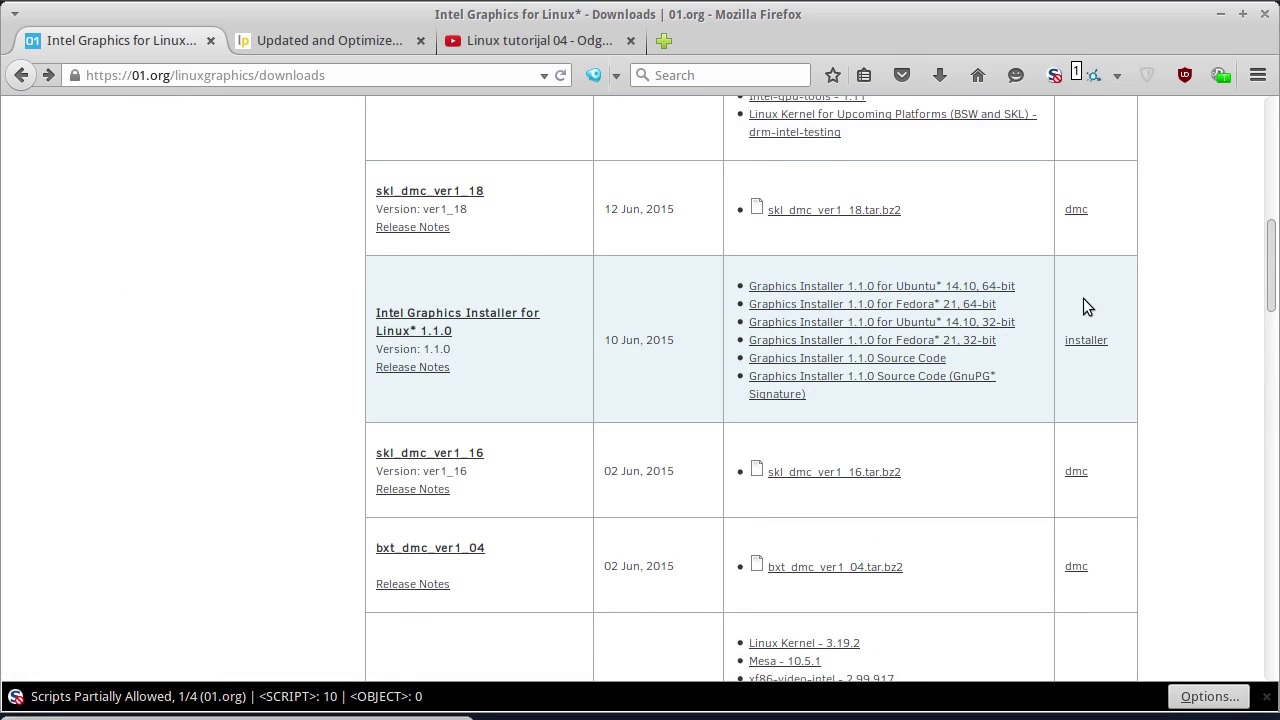
# Download the Ubuntu 14.10 32-bit installer .deb and select it in Thunar.
pyautogui.click(979, 337)
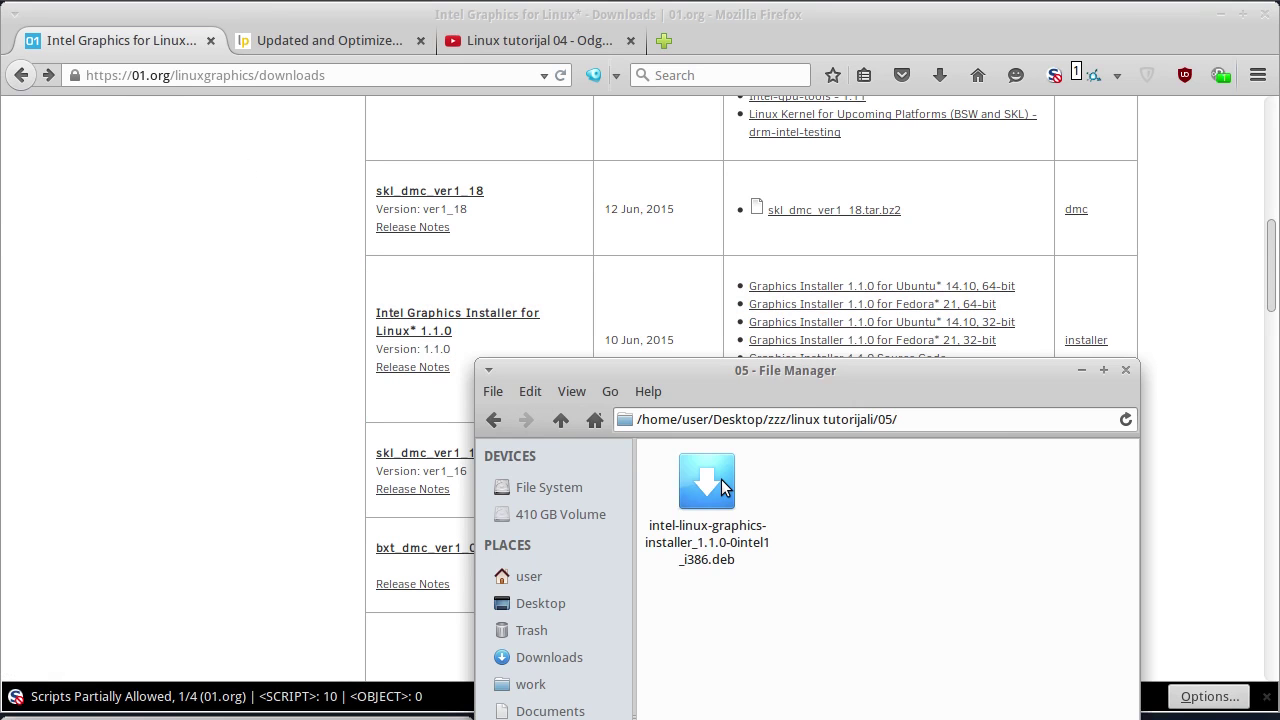
pyautogui.click(724, 487)
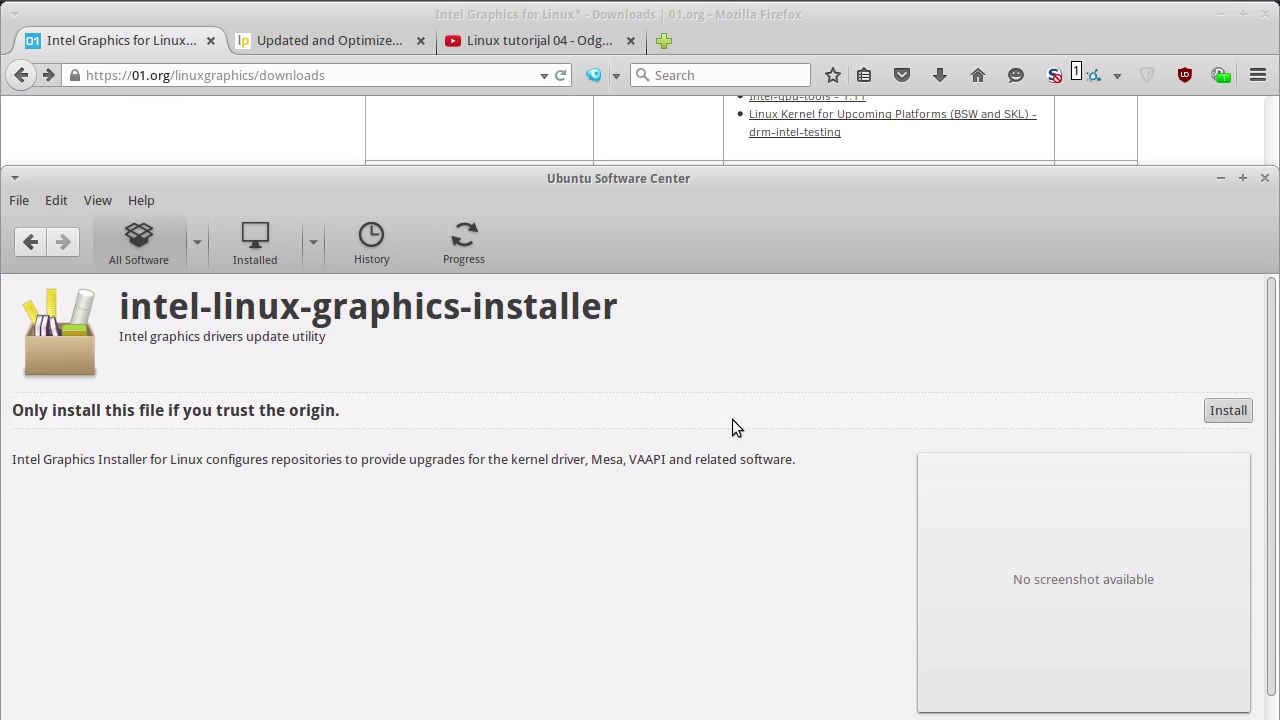
# Install intel-linux-graphics-installer with the administrator password, then close the Software Center.
pyautogui.click(1221, 410)
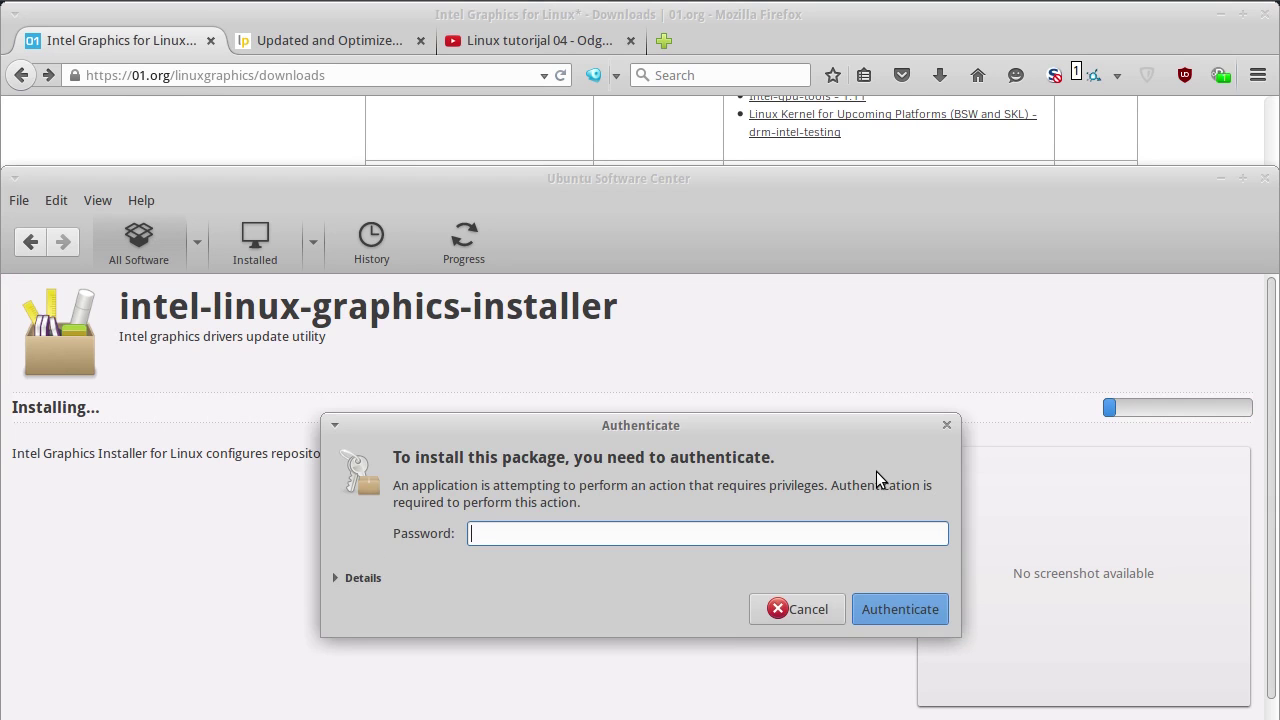
pyautogui.write('••••••••••••••••••••••••••')
pyautogui.press('Return')
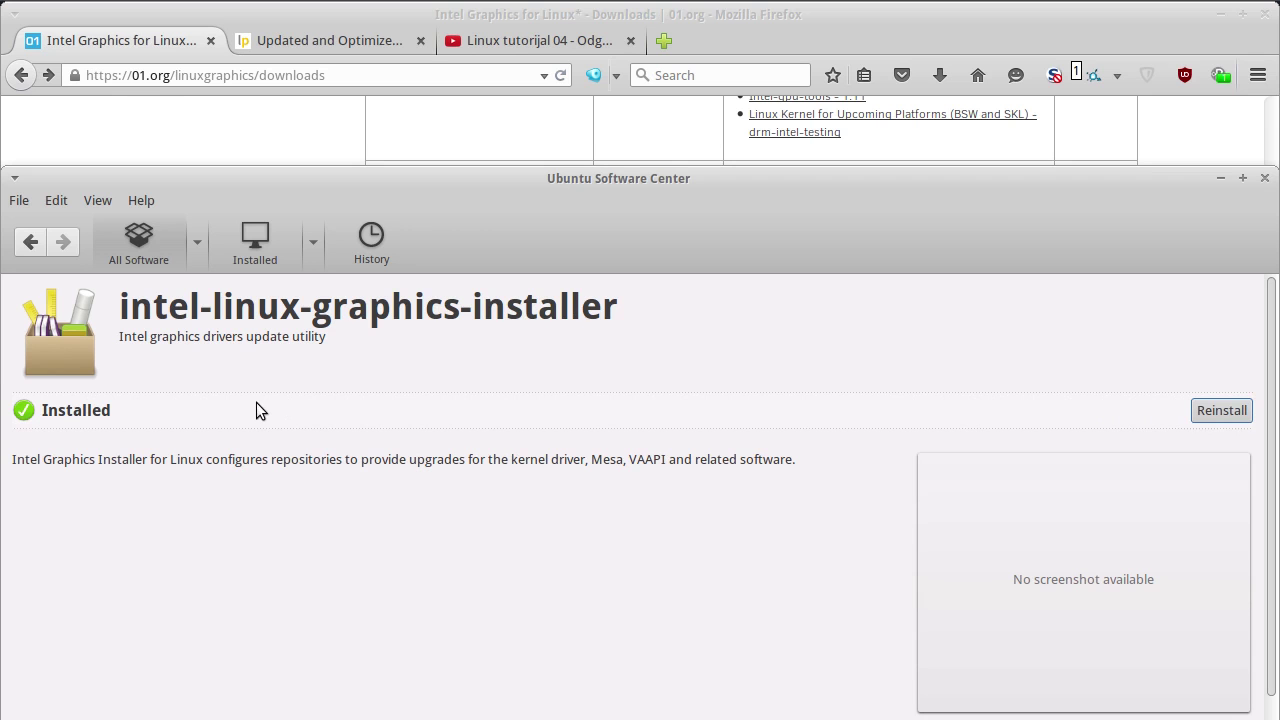
pyautogui.click(1264, 178)
pyautogui.click(7, 10)
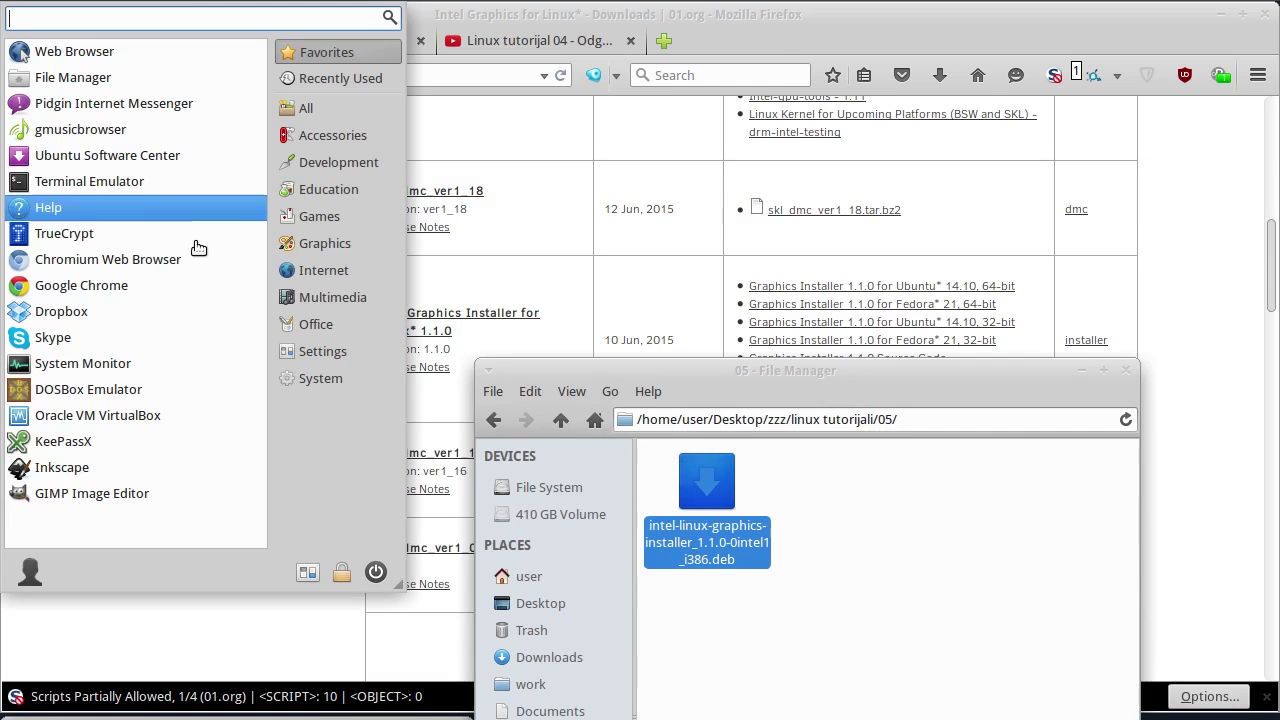
# Launch Intel Graphics Installer for Linux from the menu and authenticate with the password.
pyautogui.click(330, 350)
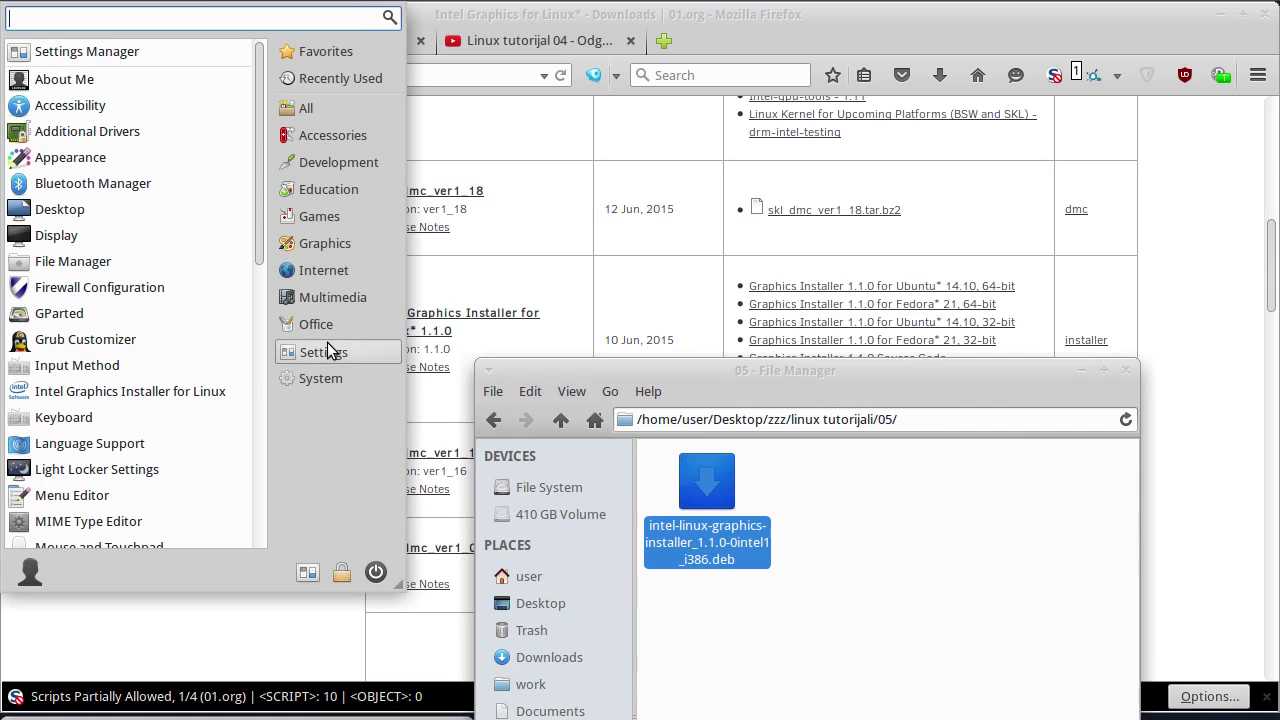
pyautogui.click(119, 391)
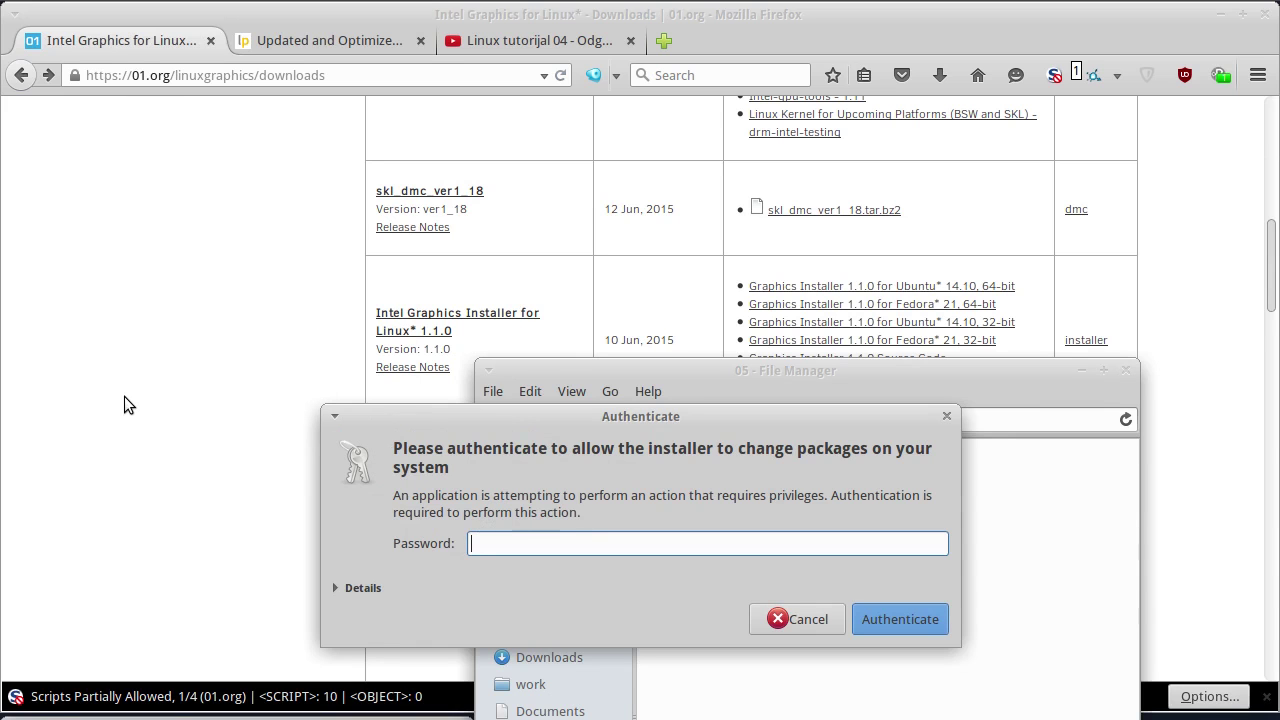
pyautogui.write('**************************')
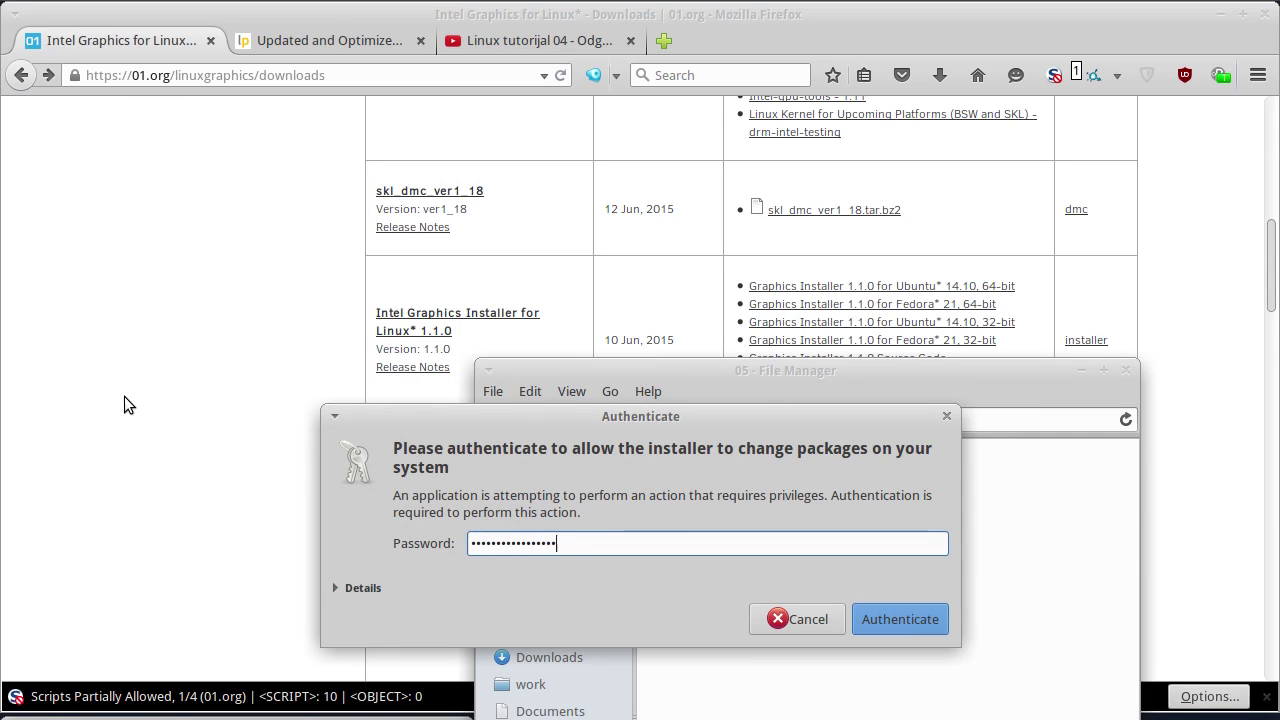
pyautogui.press('Return')
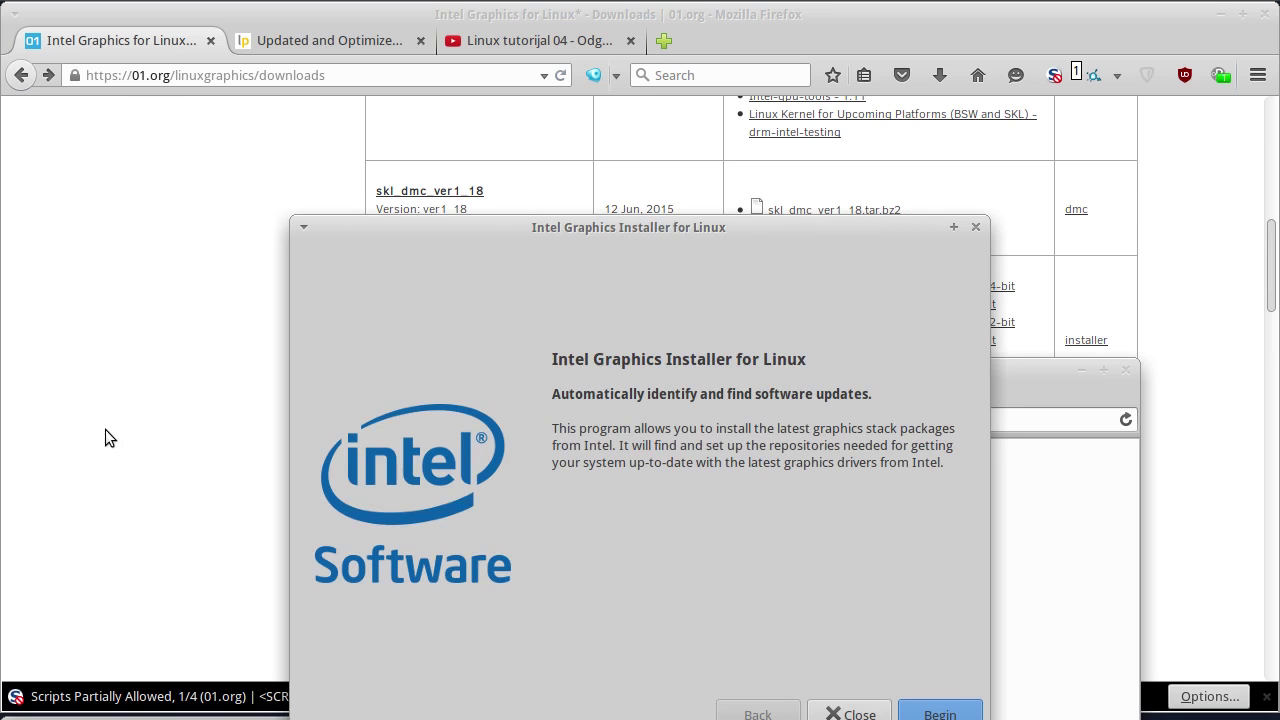
# Run the installer's diagnostics, note the failed 01.org retrieval, and close the installer.
pyautogui.click(940, 712)
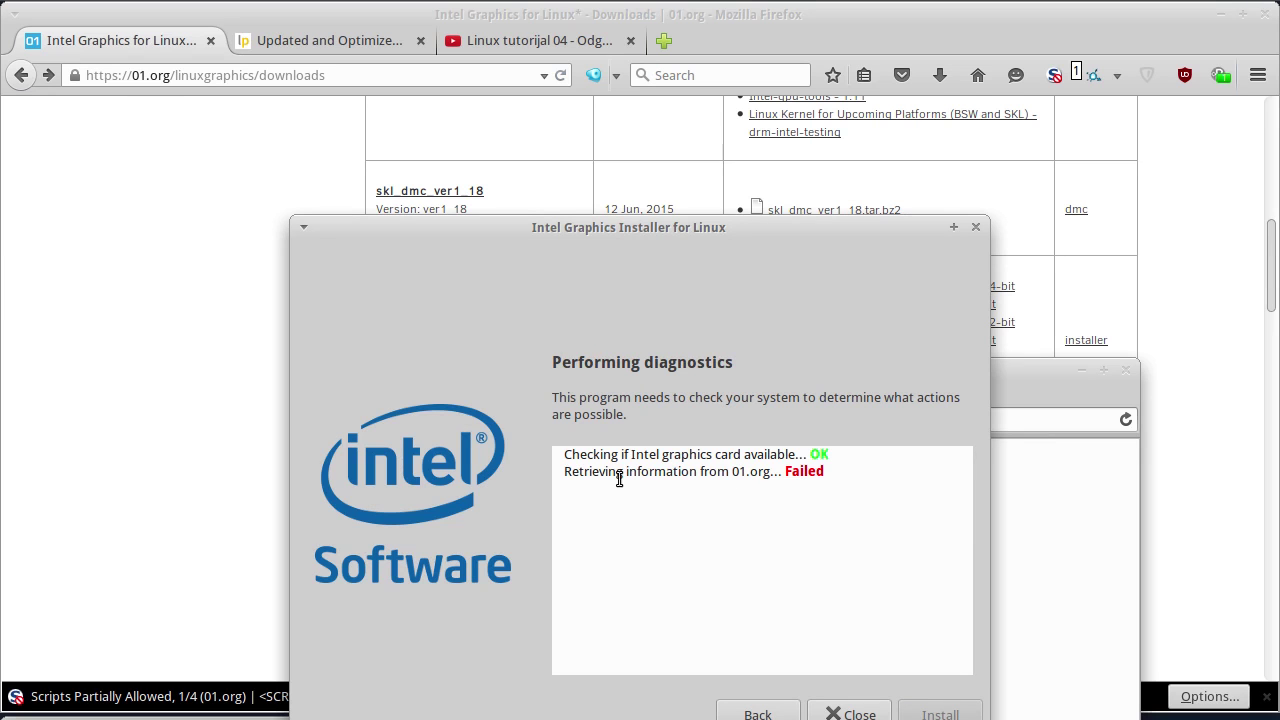
pyautogui.moveTo(651, 477); pyautogui.dragTo(907, 476)
pyautogui.click(826, 480)
pyautogui.click(907, 476)
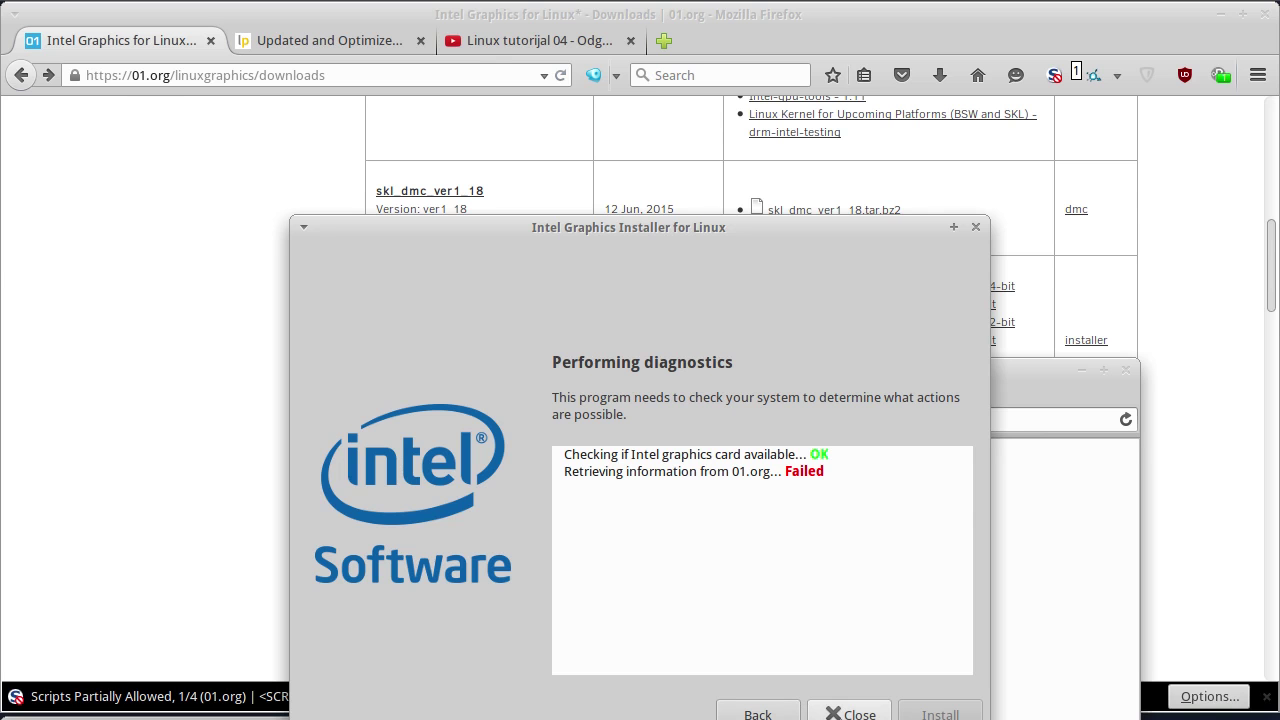
pyautogui.click(850, 713)
# Open the Installer 1.0.7 release notes and note it is no longer supported.
pyautogui.click(216, 284)
pyautogui.scroll(-15, 216, 284)
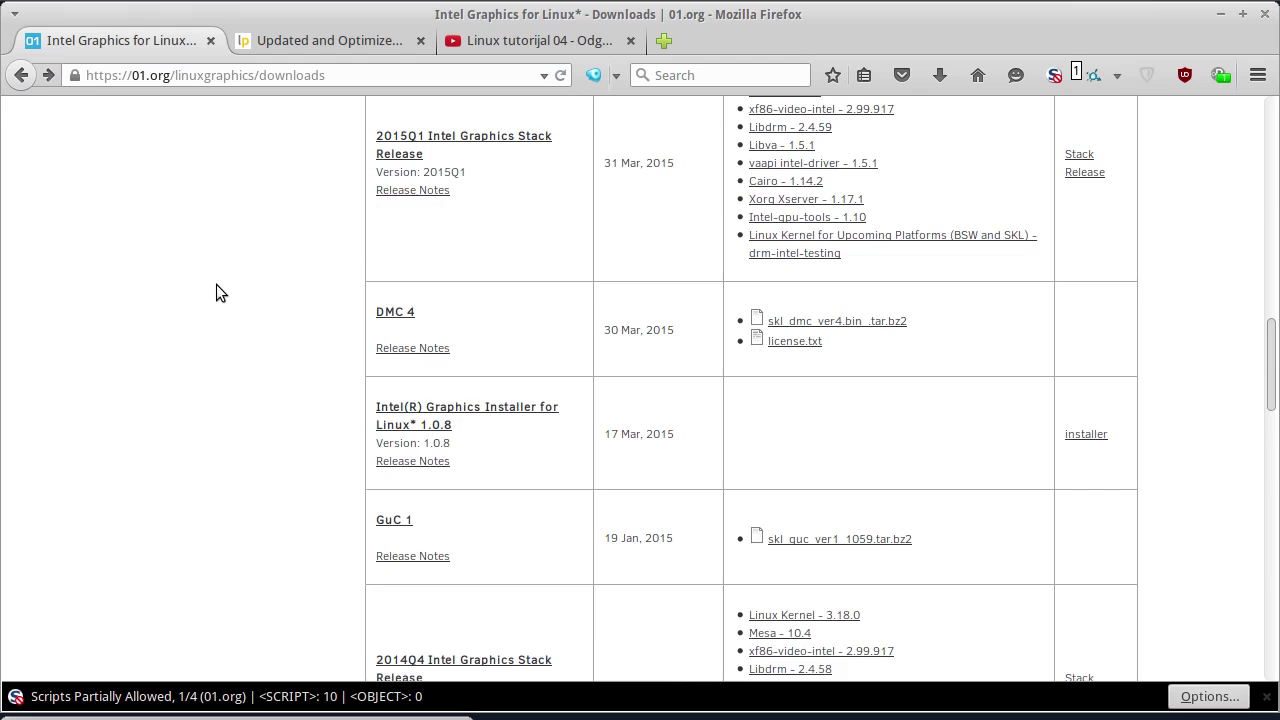
pyautogui.scroll(-6, 308, 490)
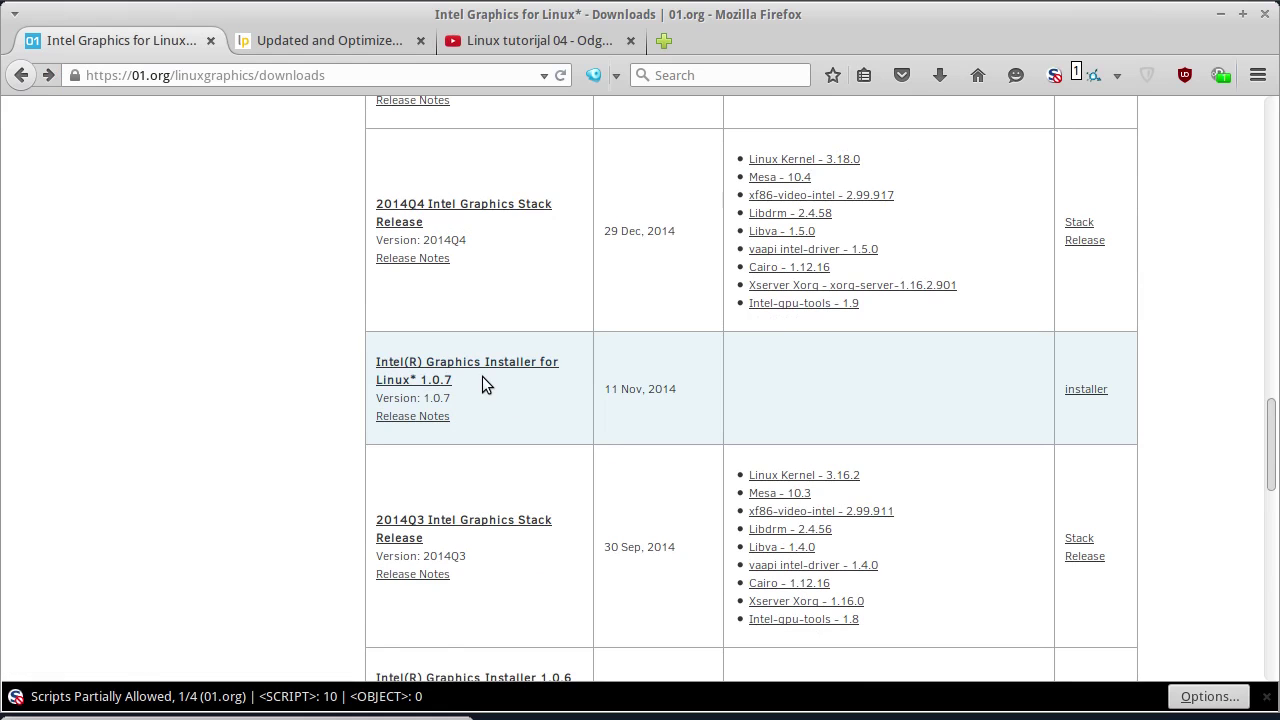
pyautogui.click(1086, 389)
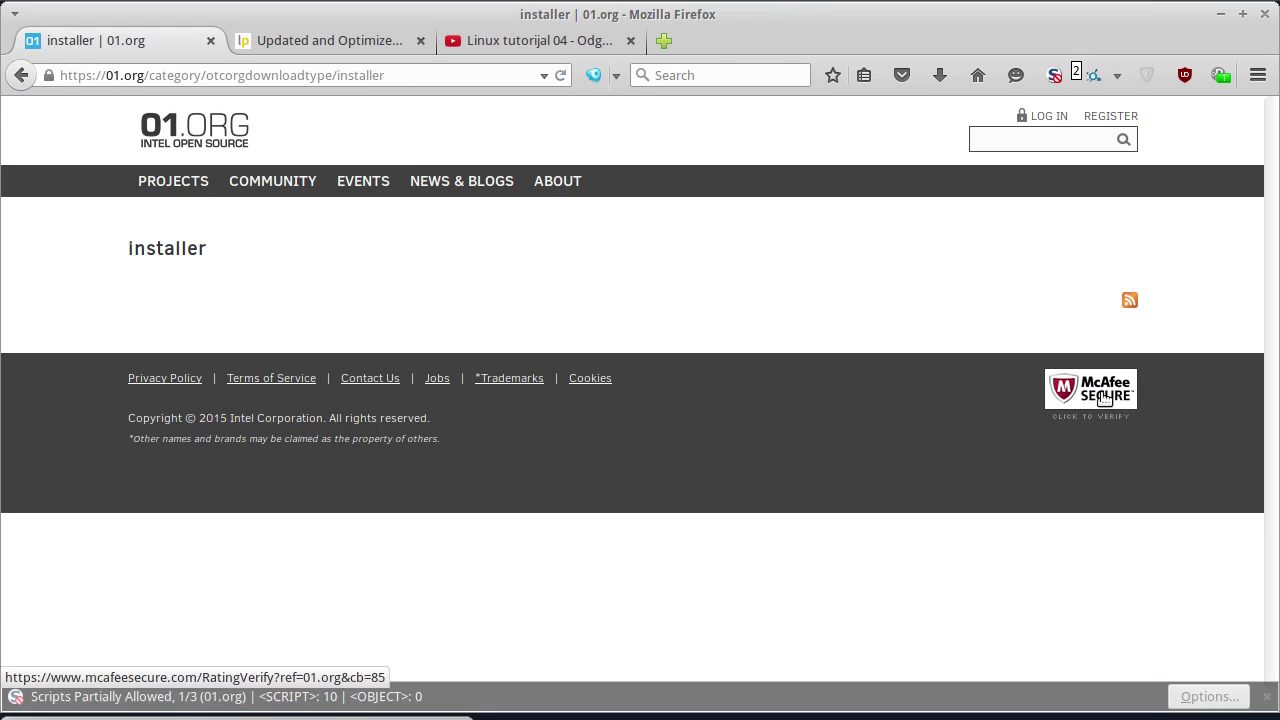
pyautogui.click(22, 76)
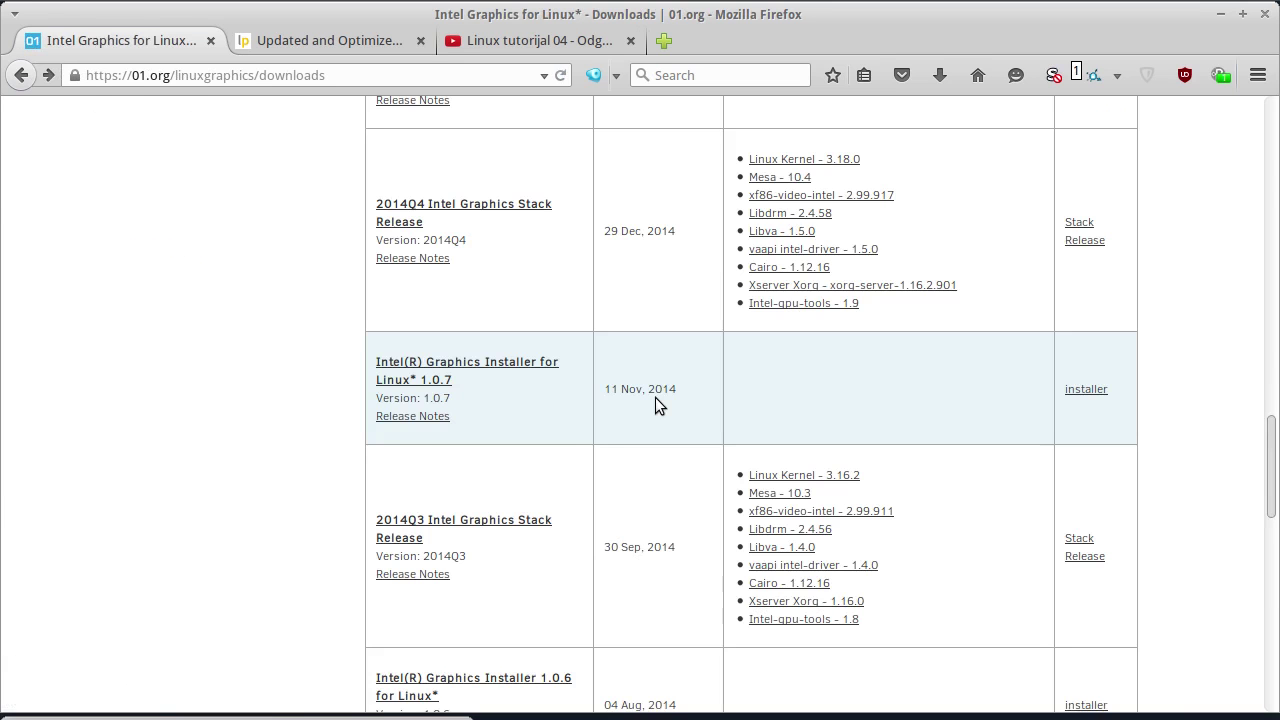
pyautogui.click(391, 417)
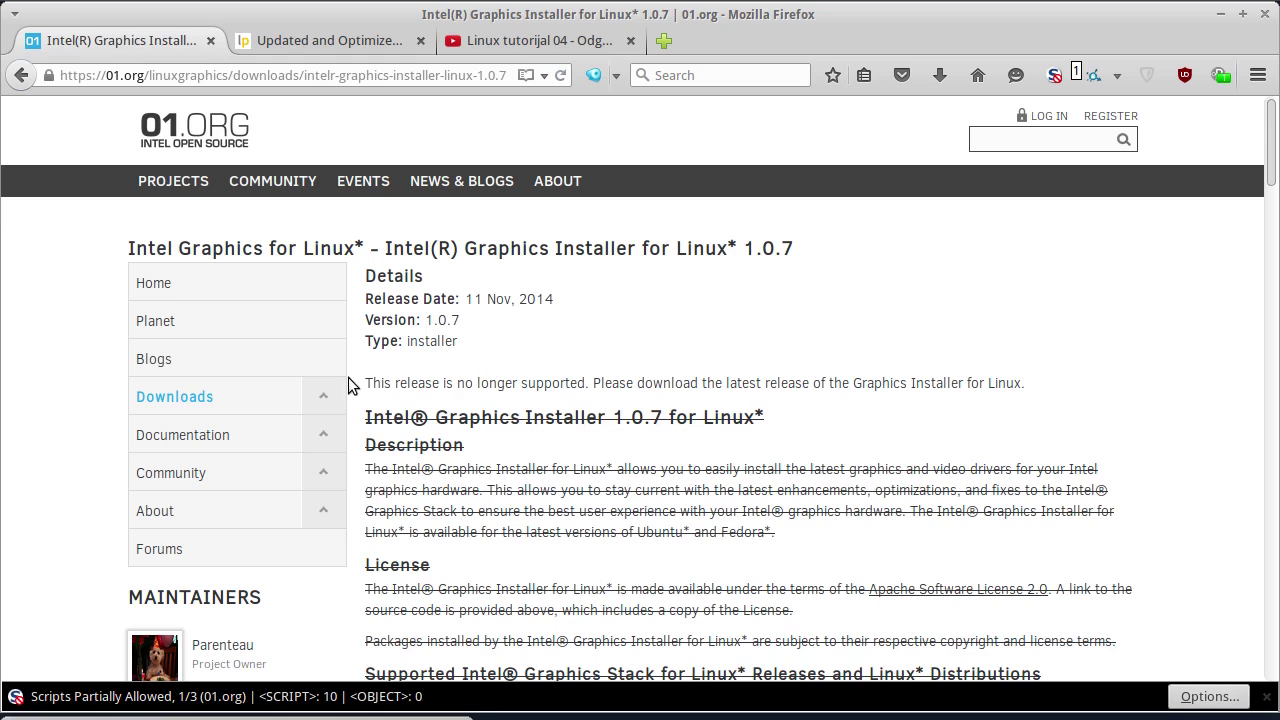
pyautogui.moveTo(360, 385); pyautogui.dragTo(451, 383)
pyautogui.click(451, 383)
pyautogui.scroll(-1, 1273, 187)
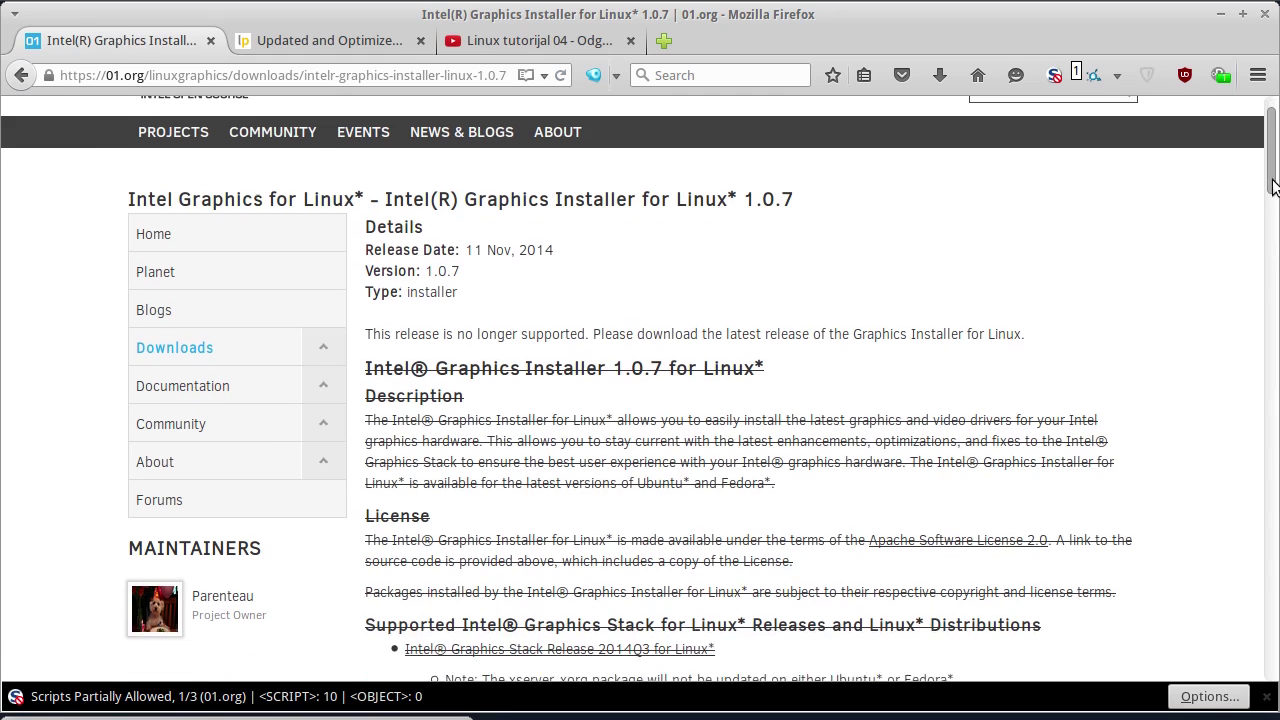
pyautogui.moveTo(1273, 187); pyautogui.dragTo(1273, 195)
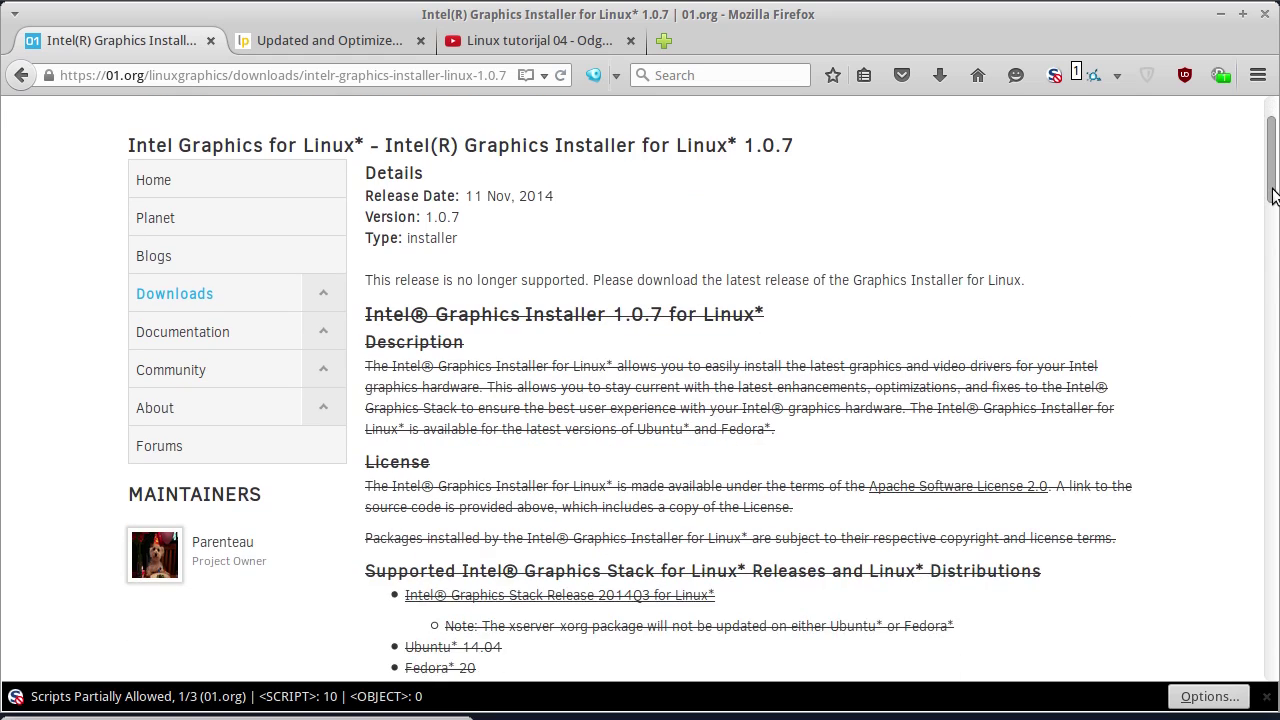
pyautogui.scroll(-5, 1273, 195)
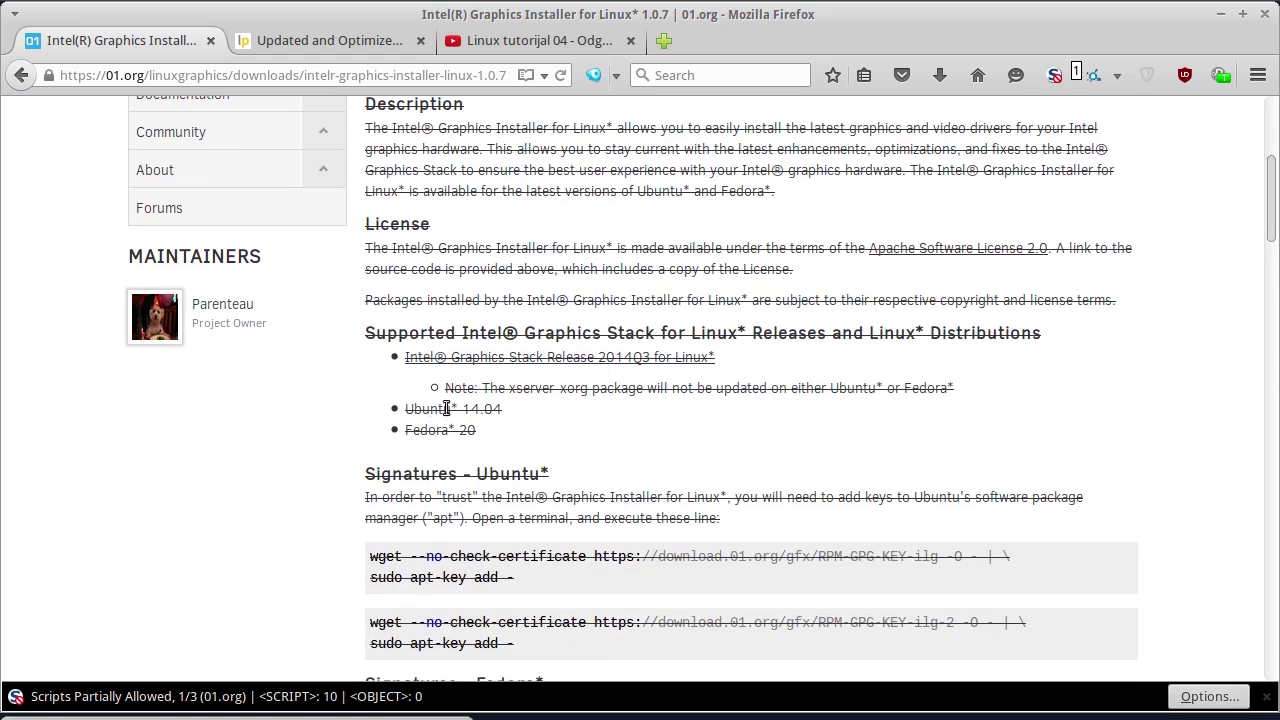
pyautogui.moveTo(422, 409); pyautogui.dragTo(521, 410)
pyautogui.click(525, 408)
pyautogui.scroll(-5, 889, 418)
pyautogui.scroll(-6, 892, 418)
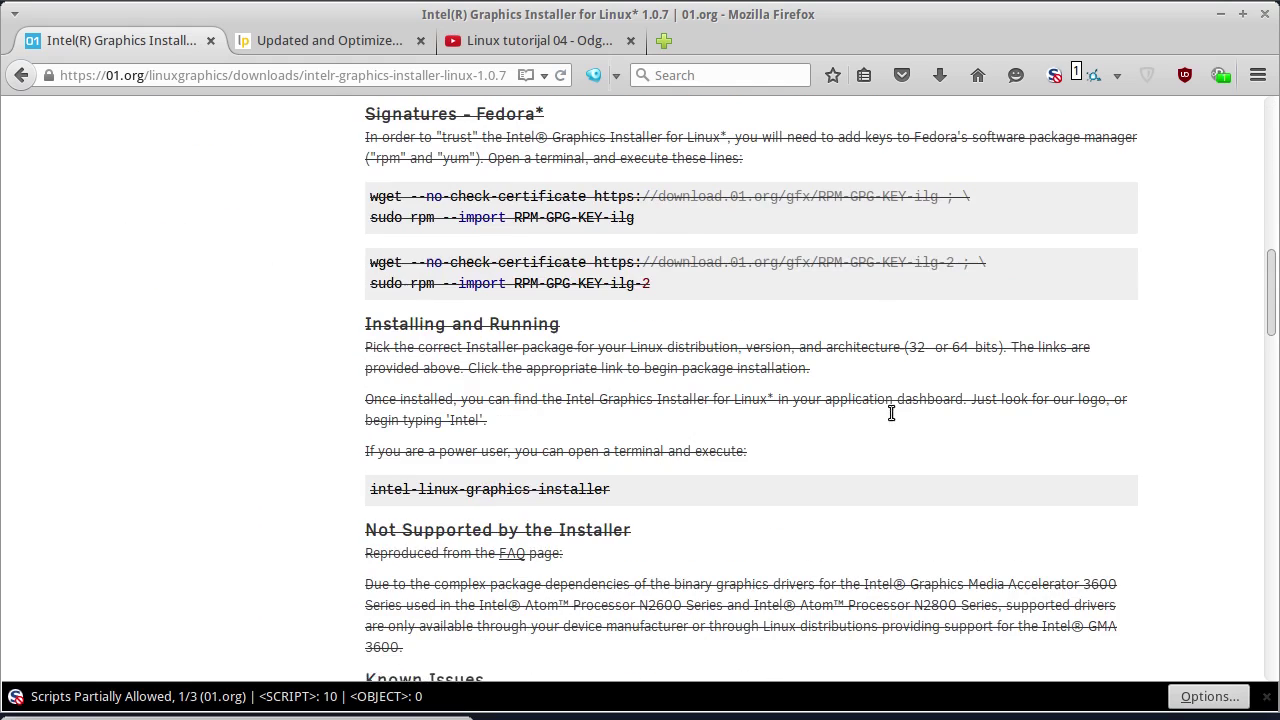
pyautogui.scroll(18, 889, 411)
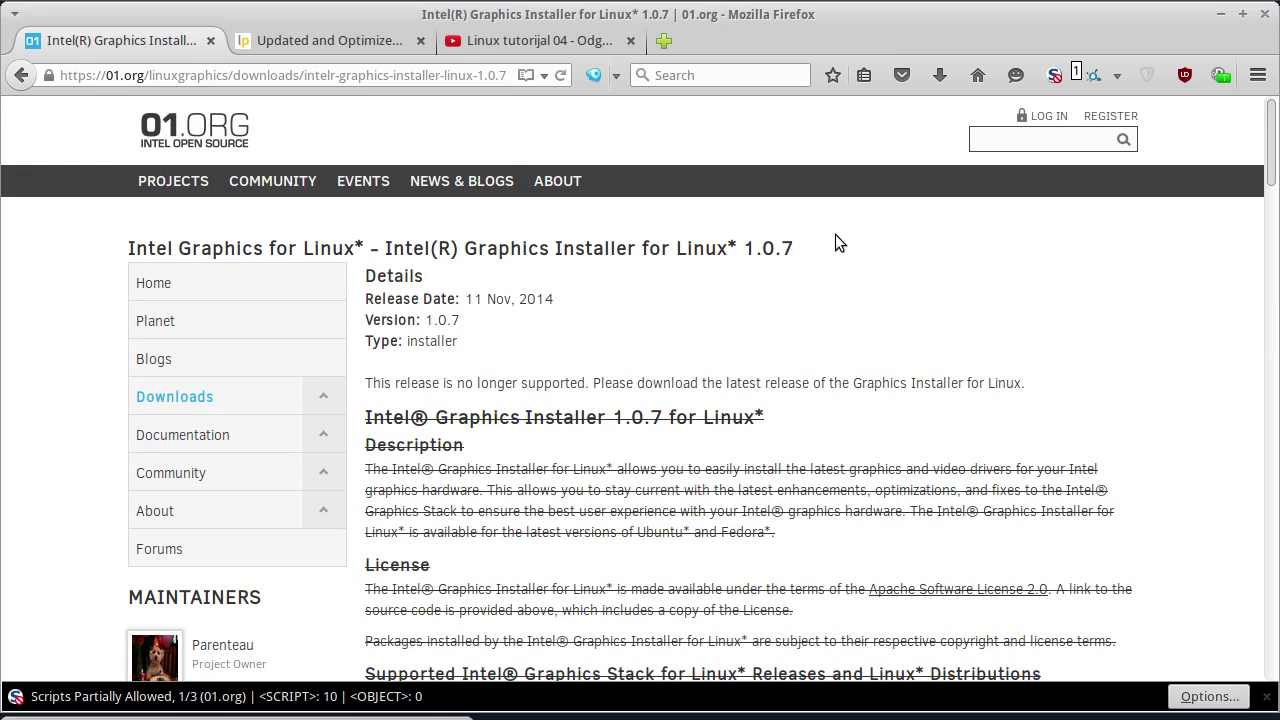
# Close the Installer 1.0.7 release notes tab and note the PPA supports Ubuntu 14.04.
pyautogui.click(210, 41)
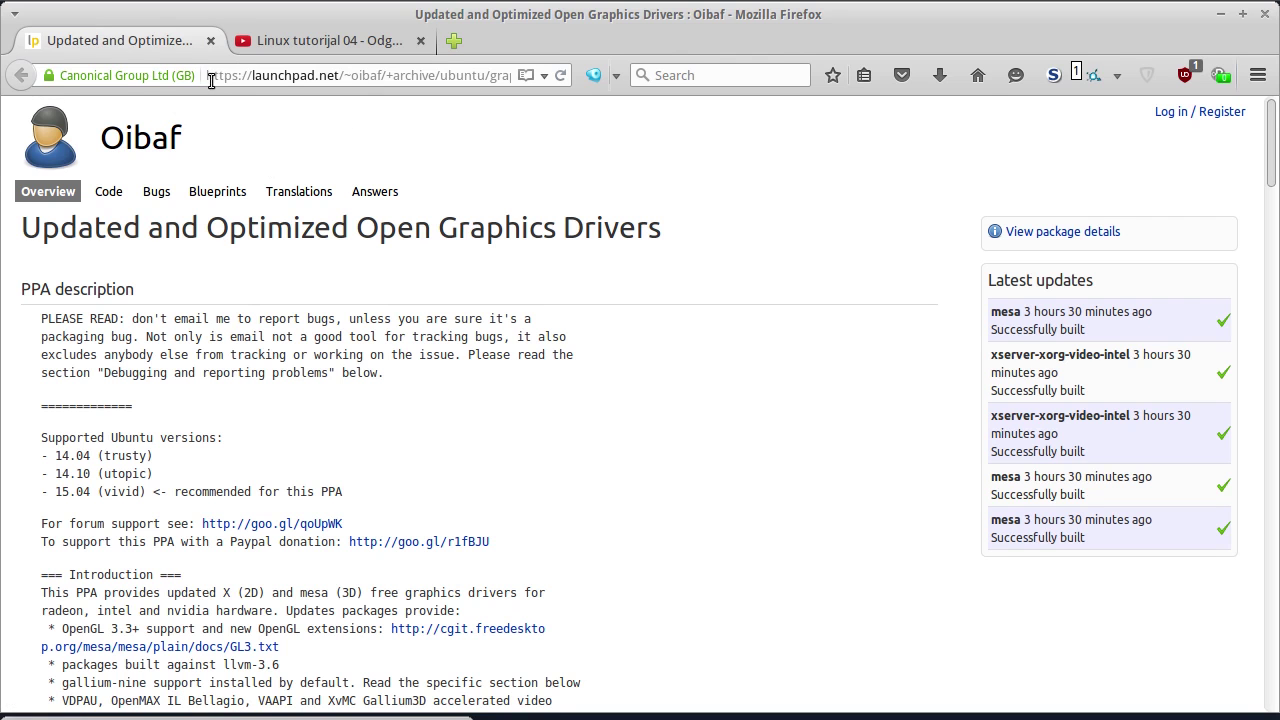
pyautogui.scroll(-1, 568, 295)
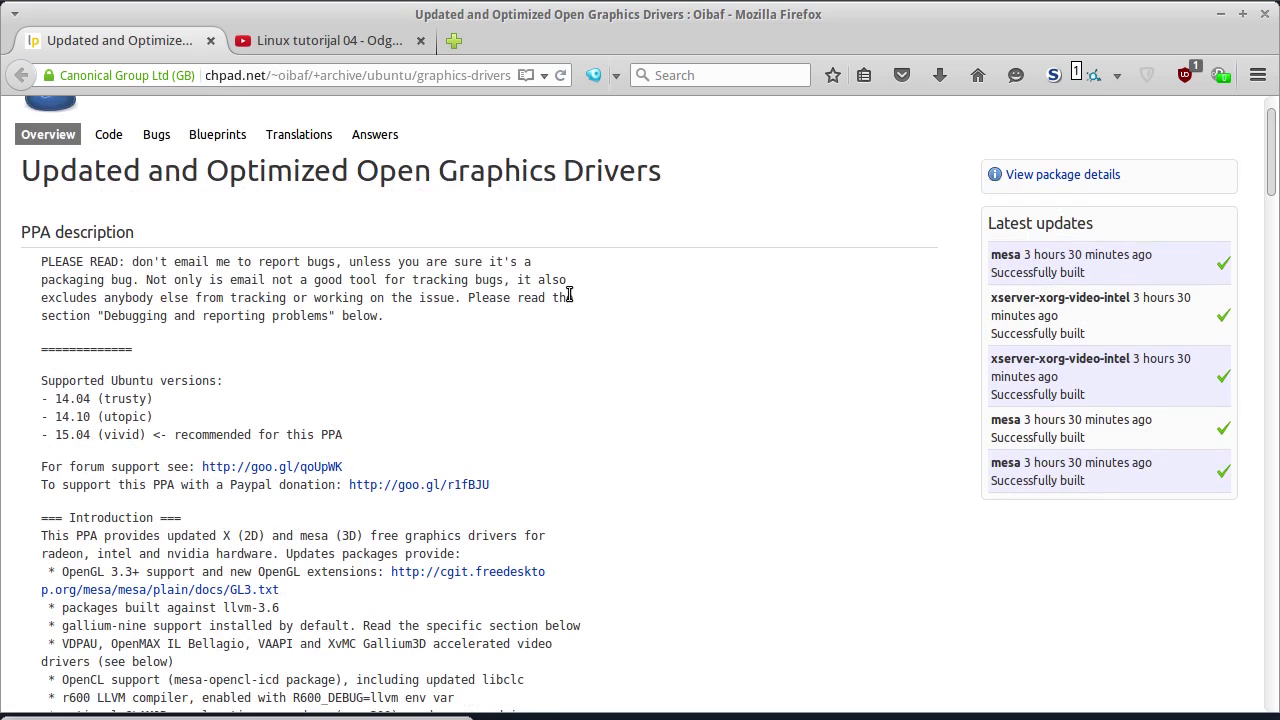
pyautogui.moveTo(55, 398); pyautogui.dragTo(86, 436)
pyautogui.click(57, 420)
pyautogui.click(532, 383)
# Read the PPA's X/mesa driver description and hardware list, then find the Basic usage section.
pyautogui.scroll(-1, 532, 383)
pyautogui.scroll(-2, 533, 370)
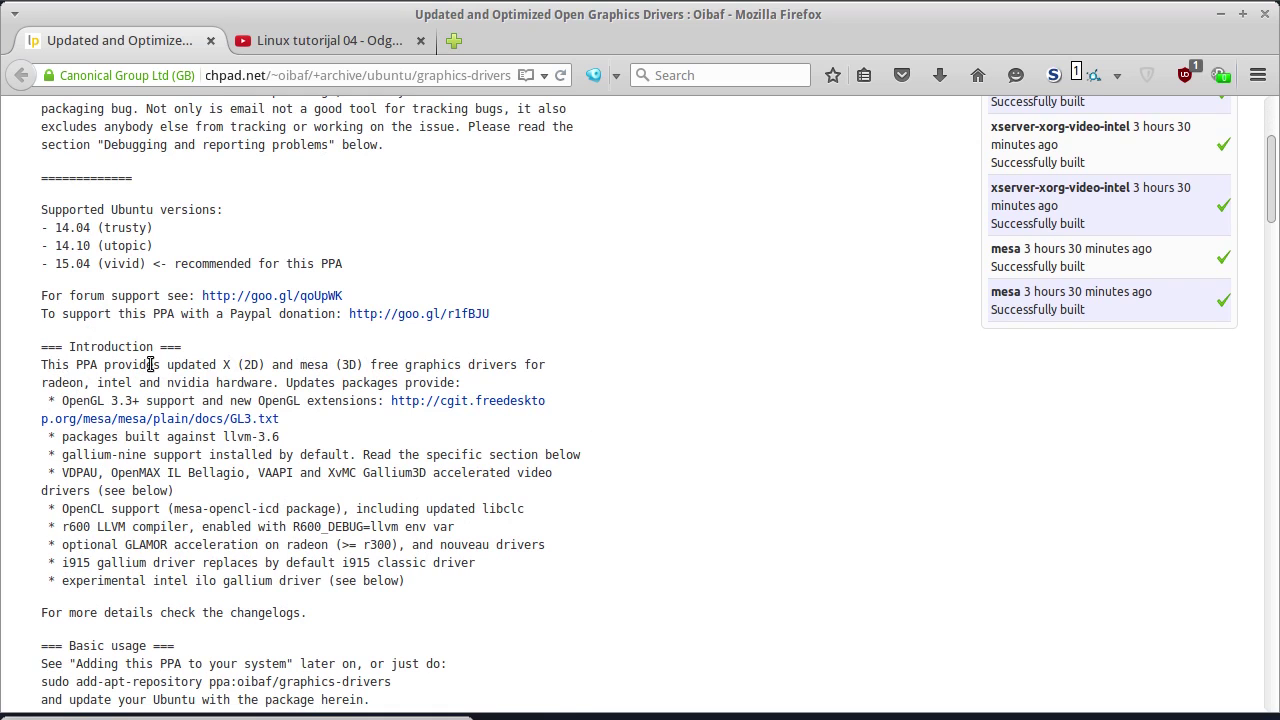
pyautogui.moveTo(149, 364); pyautogui.dragTo(384, 366)
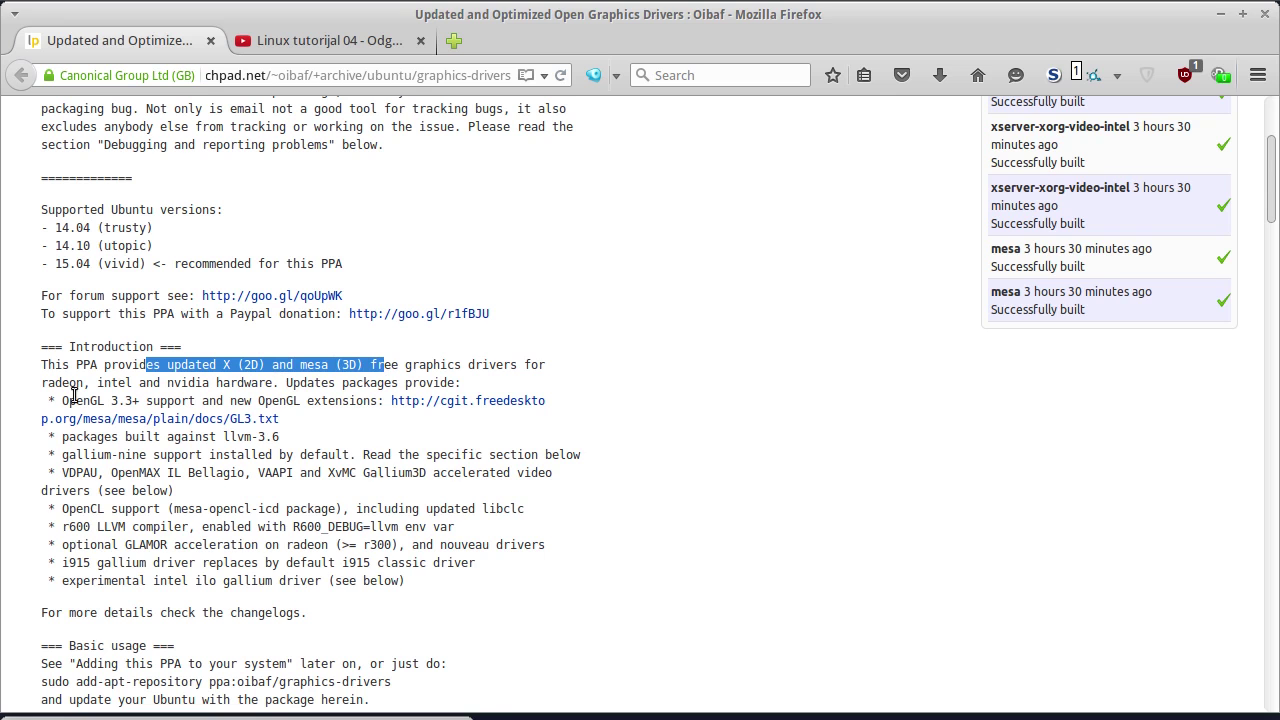
pyautogui.moveTo(48, 384); pyautogui.dragTo(232, 385)
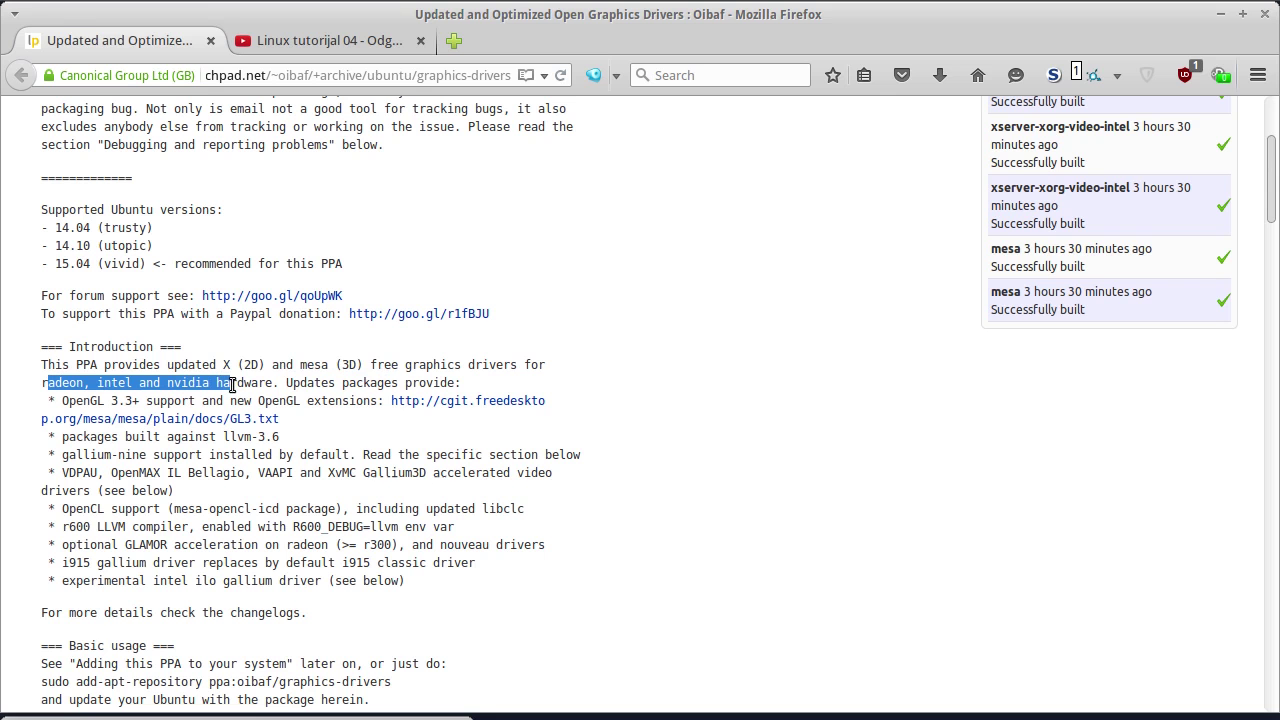
pyautogui.click(29, 394)
pyautogui.scroll(-4, 277, 475)
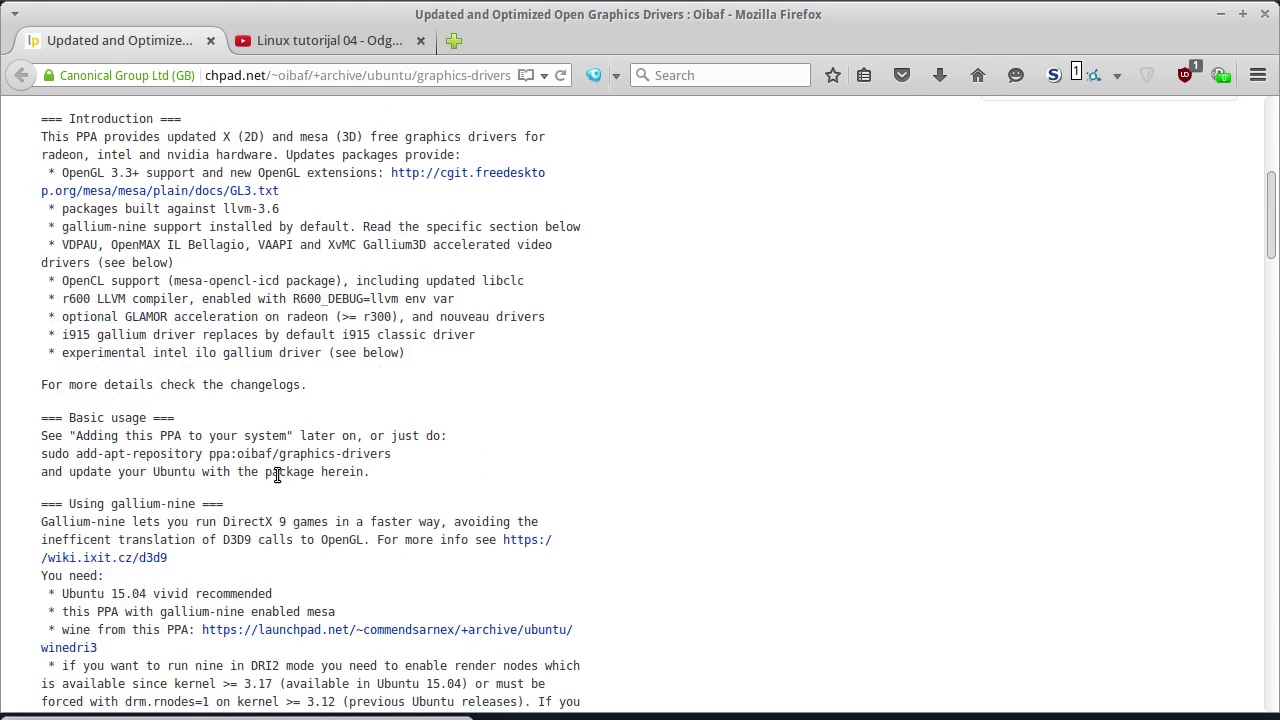
pyautogui.scroll(-5, 277, 475)
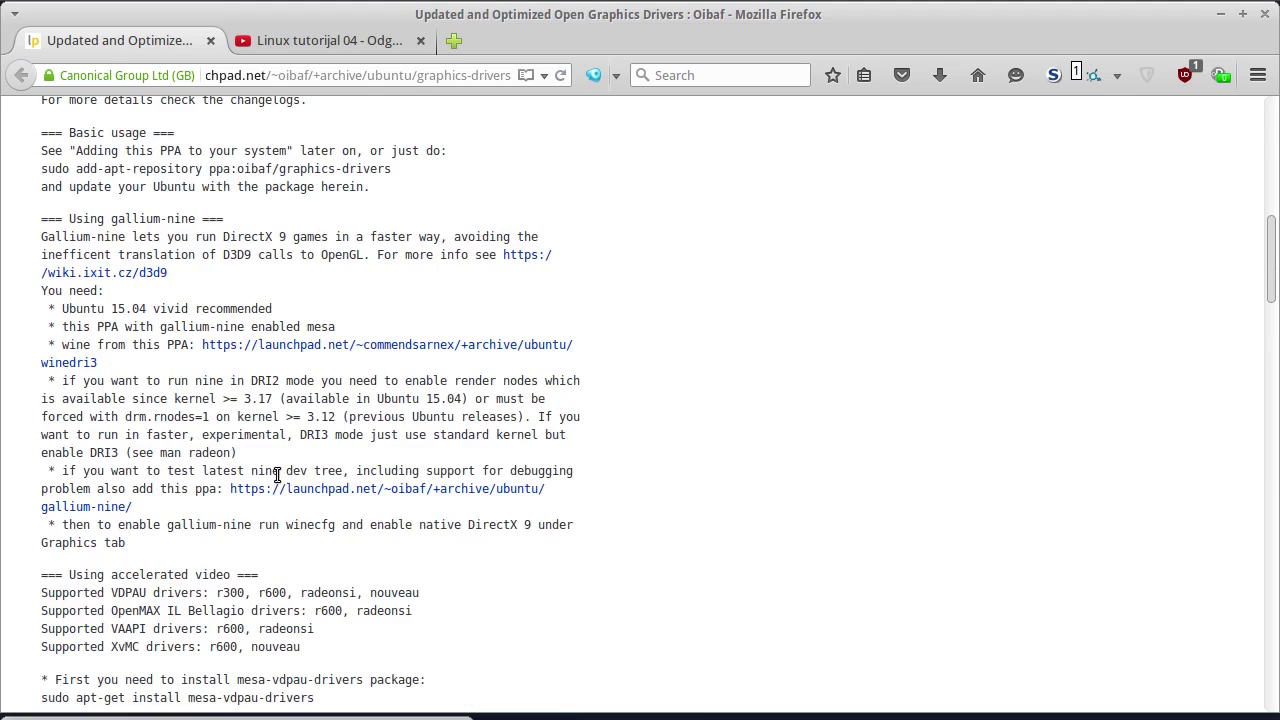
pyautogui.scroll(-15, 277, 475)
pyautogui.scroll(5, 277, 475)
pyautogui.scroll(13, 275, 474)
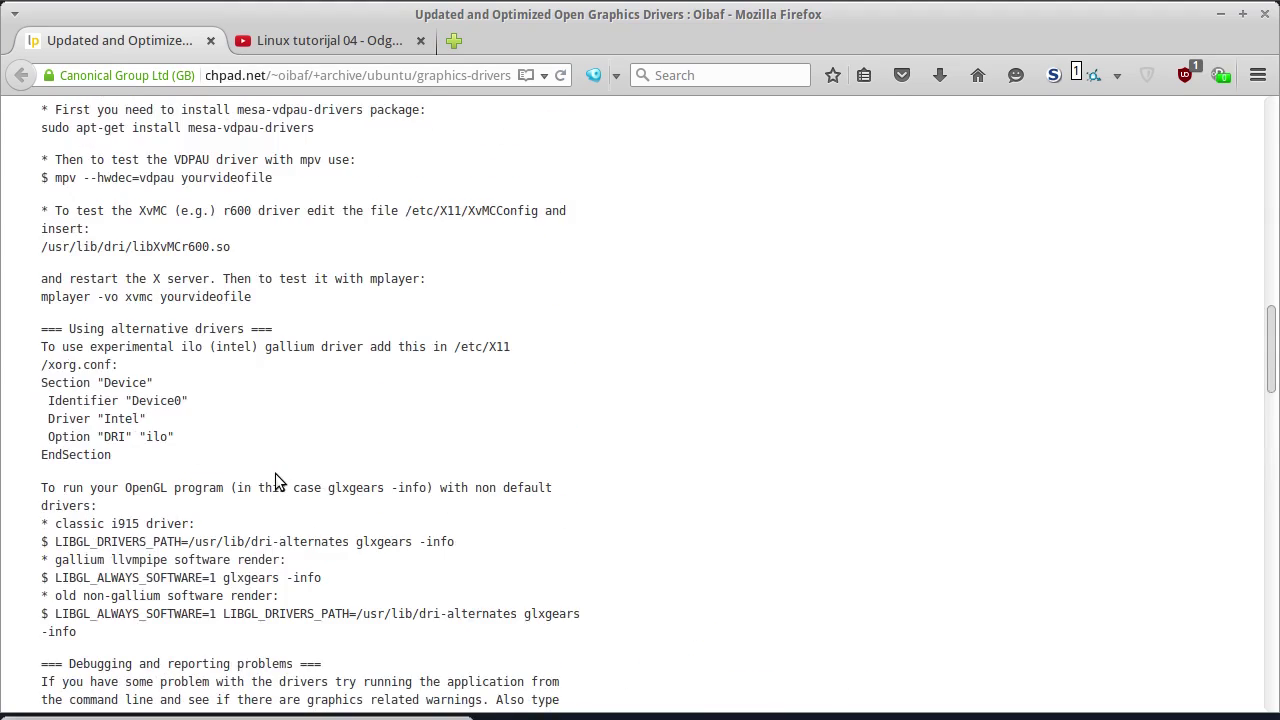
pyautogui.scroll(7, 277, 475)
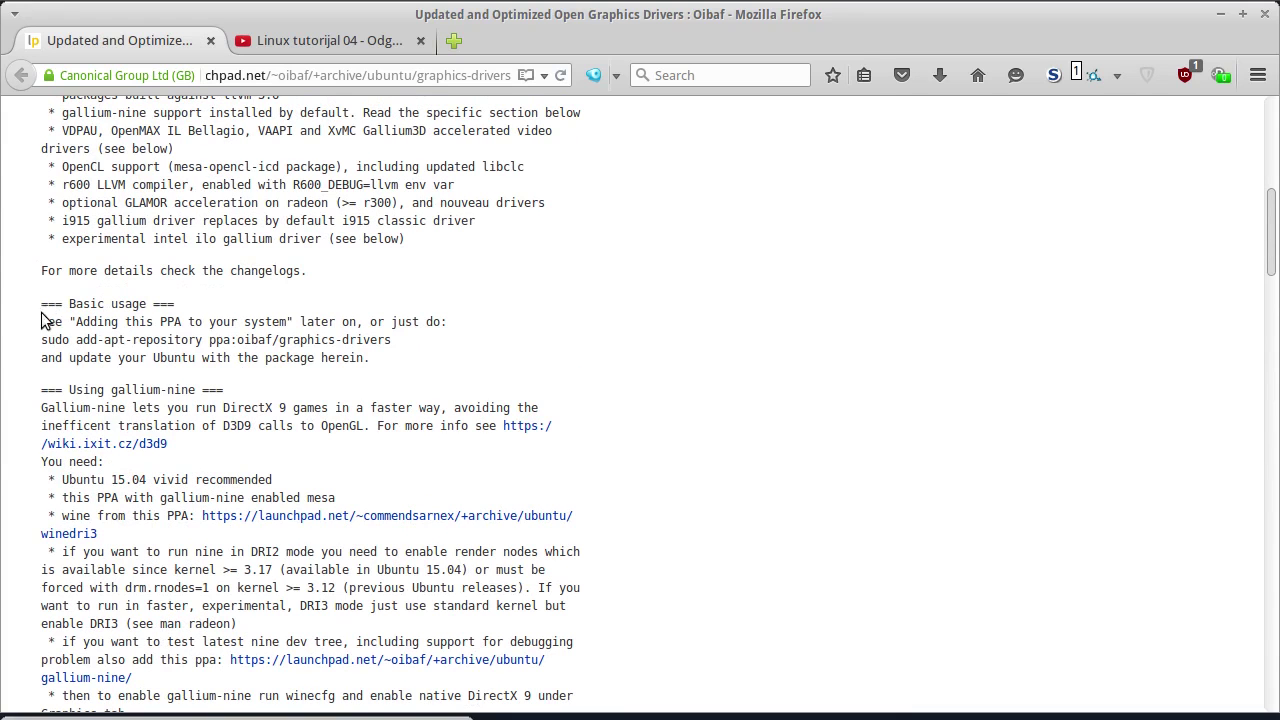
pyautogui.moveTo(42, 302); pyautogui.dragTo(233, 299)
# Open a terminal and select the 'sudo add-apt-repository ppa:oibaf/graphics-drivers' line on the page.
pyautogui.click(230, 292)
pyautogui.click(12, 10)
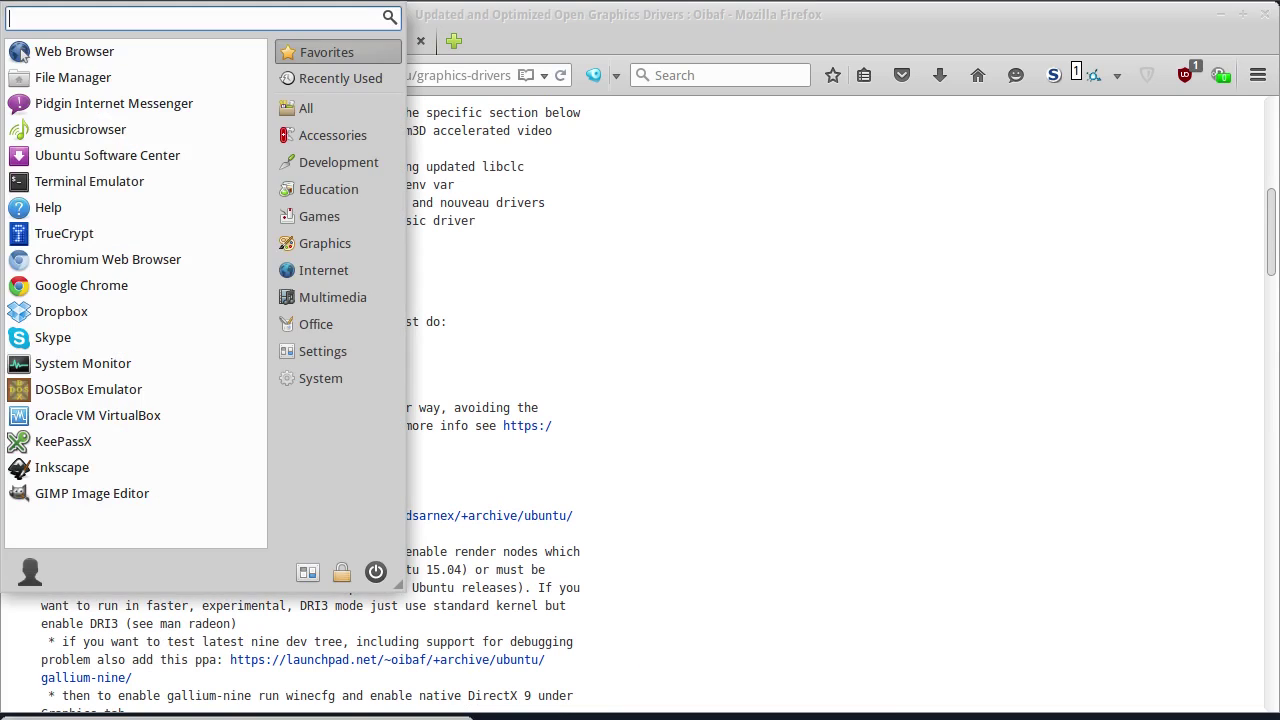
pyautogui.click(60, 185)
pyautogui.moveTo(226, 17); pyautogui.dragTo(564, 428)
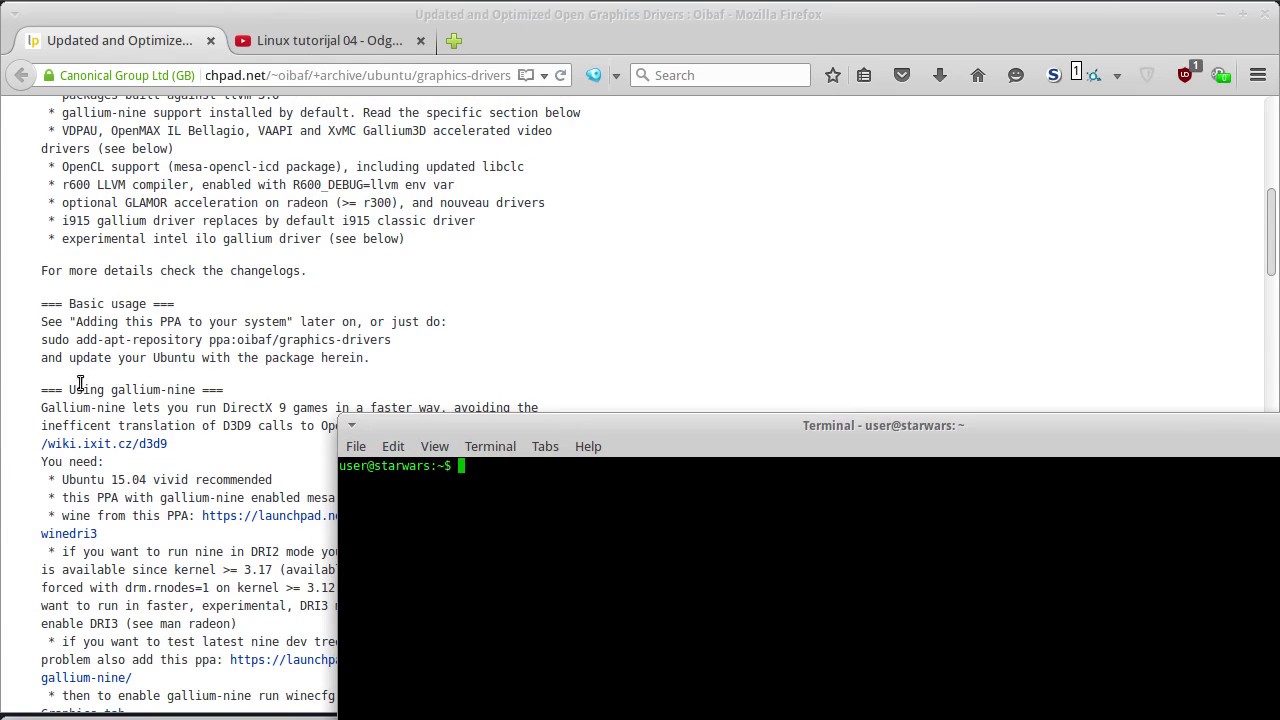
pyautogui.moveTo(160, 321); pyautogui.dragTo(194, 321)
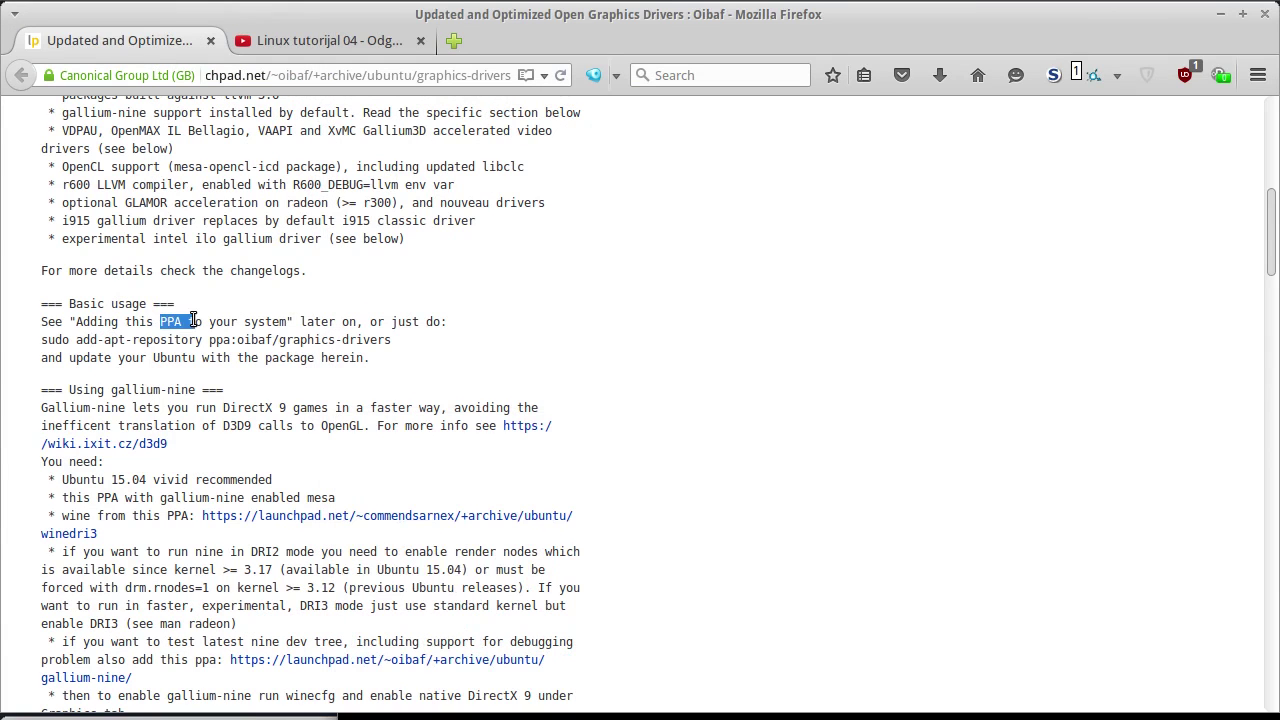
pyautogui.click(194, 321)
pyautogui.moveTo(42, 340); pyautogui.dragTo(414, 340)
pyautogui.hotkey('ctrl', 'c')
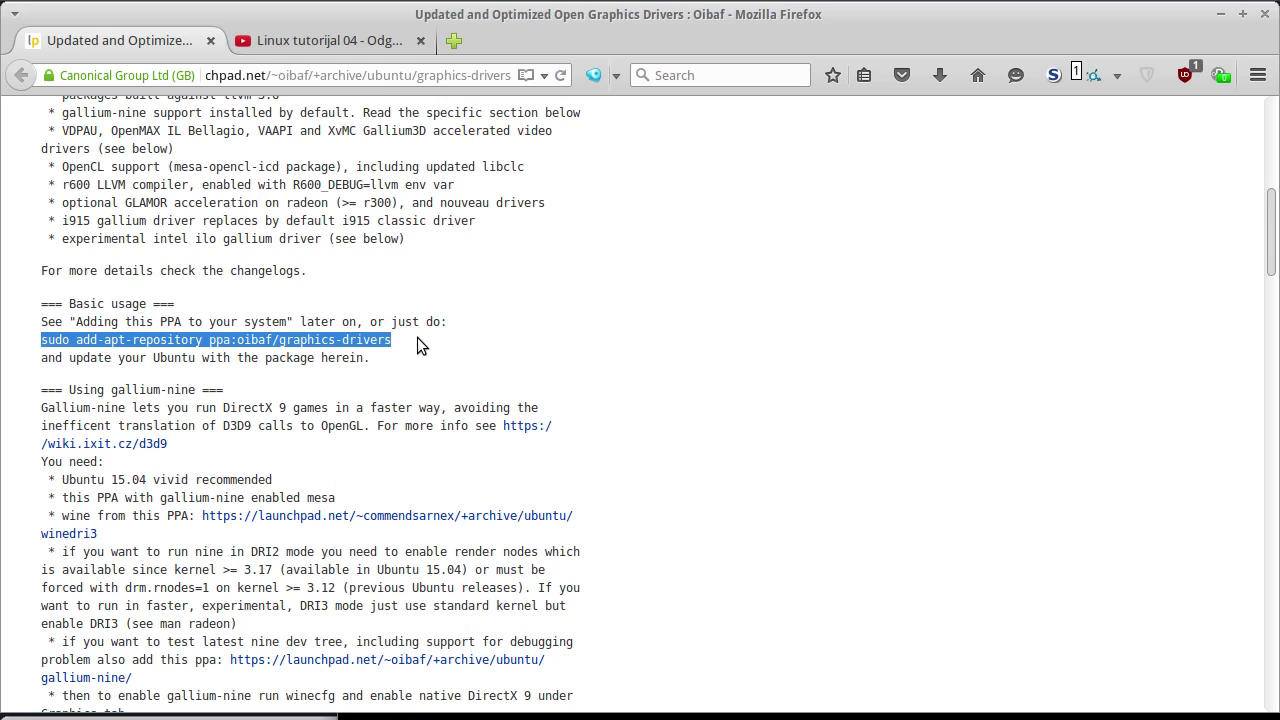
# Paste and run the command in the terminal, authenticating and confirming the PPA addition.
pyautogui.hotkey('alt', 'Tab')
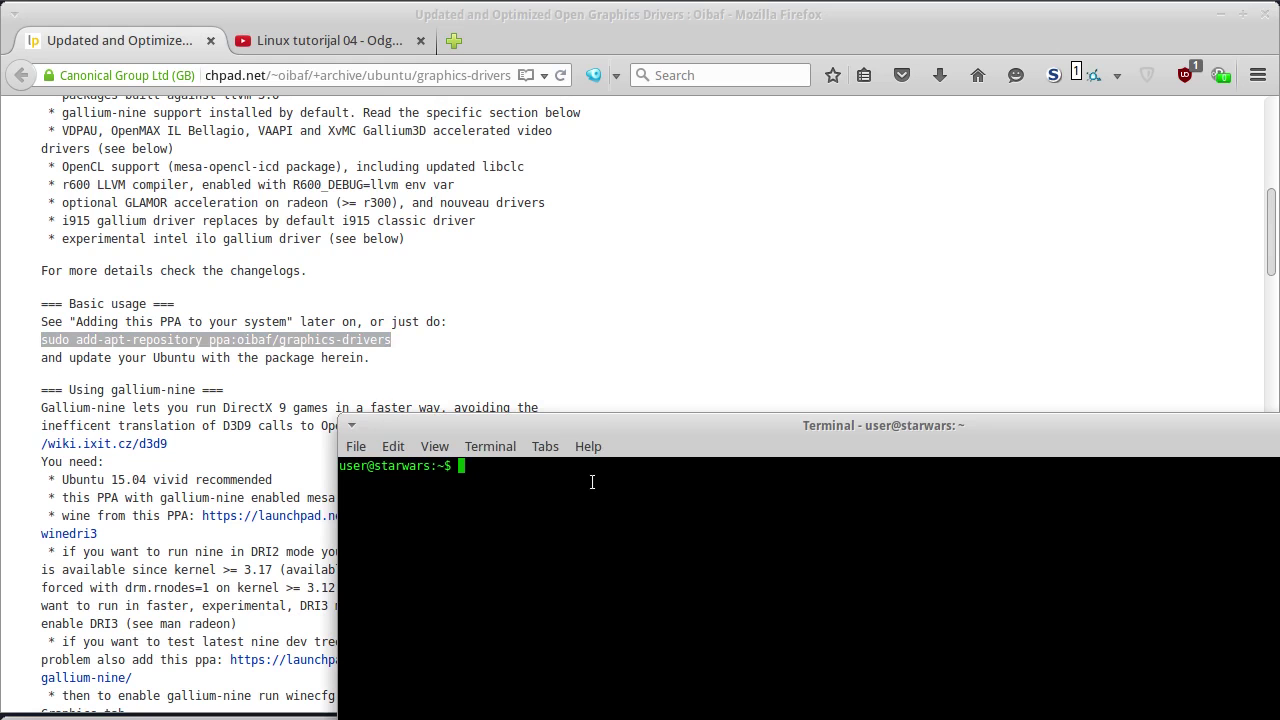
pyautogui.moveTo(601, 427); pyautogui.dragTo(448, 255)
pyautogui.middleClick(466, 391)
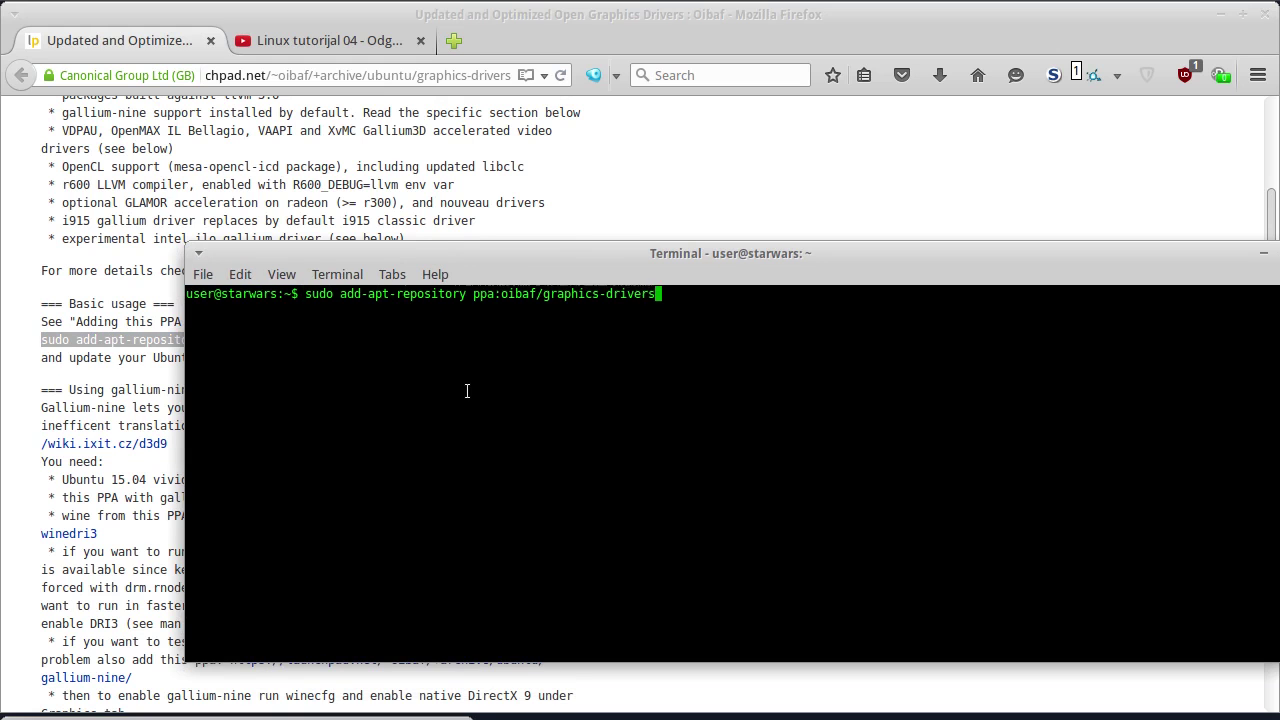
pyautogui.press('Return')
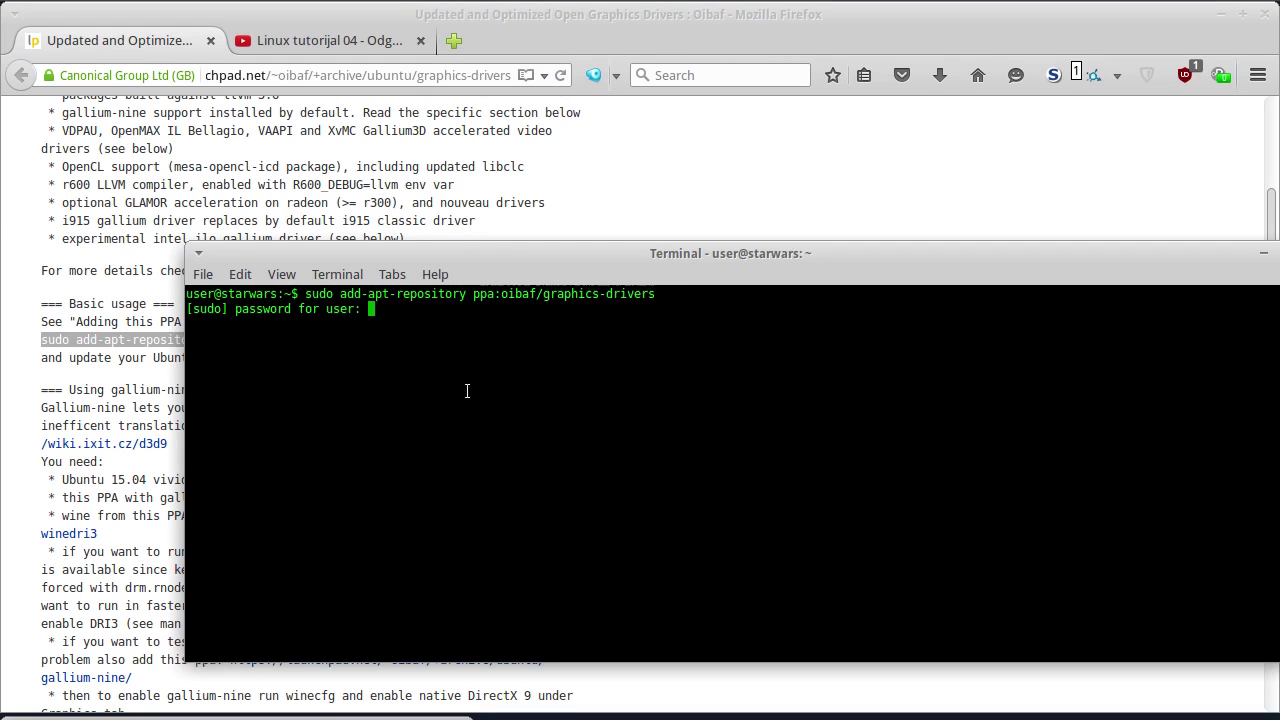
pyautogui.press('Return')
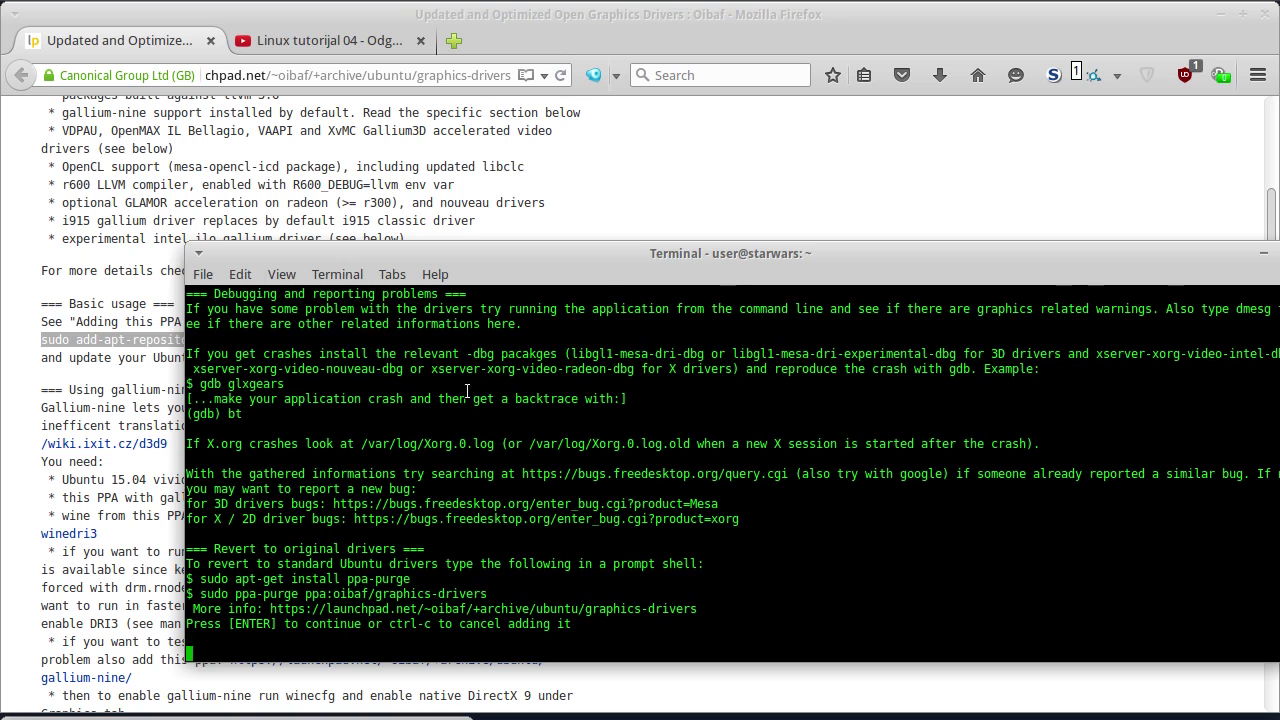
pyautogui.press('Return')
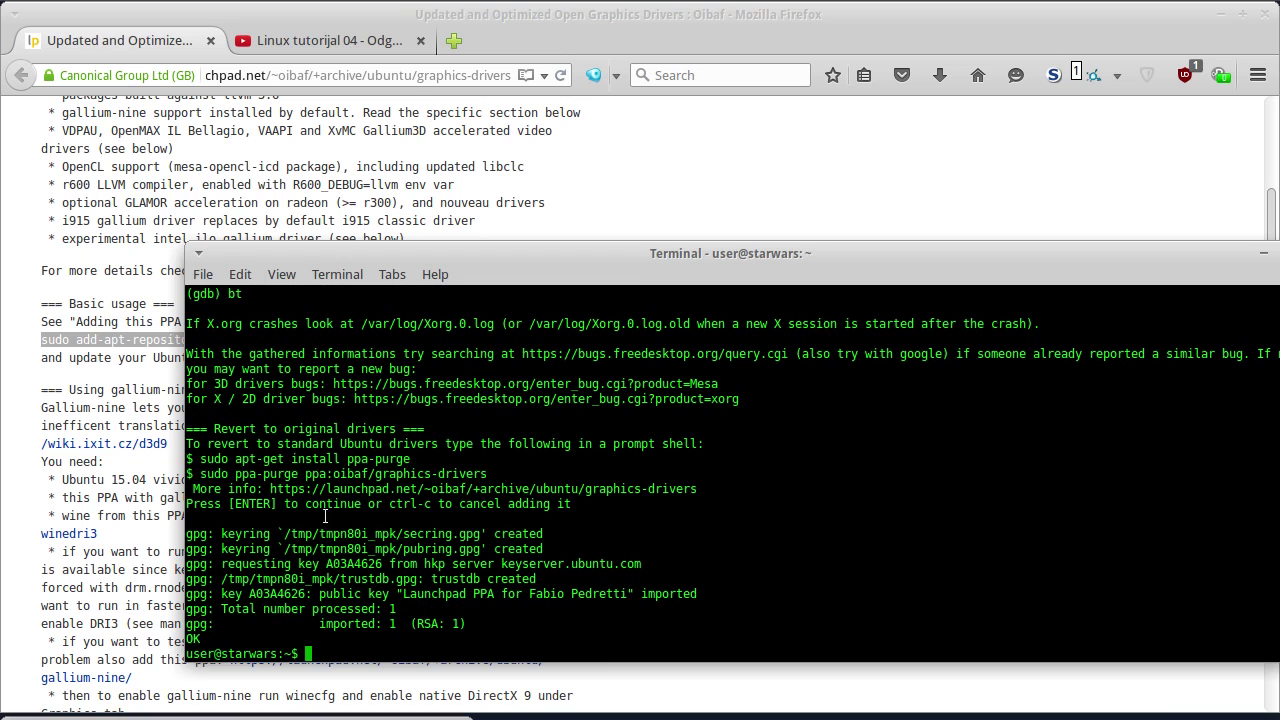
# Run 'sudo apt-get update' then 'sudo apt-get upgrade' and accept the upgrade.
pyautogui.moveTo(713, 623); pyautogui.dragTo(721, 541)
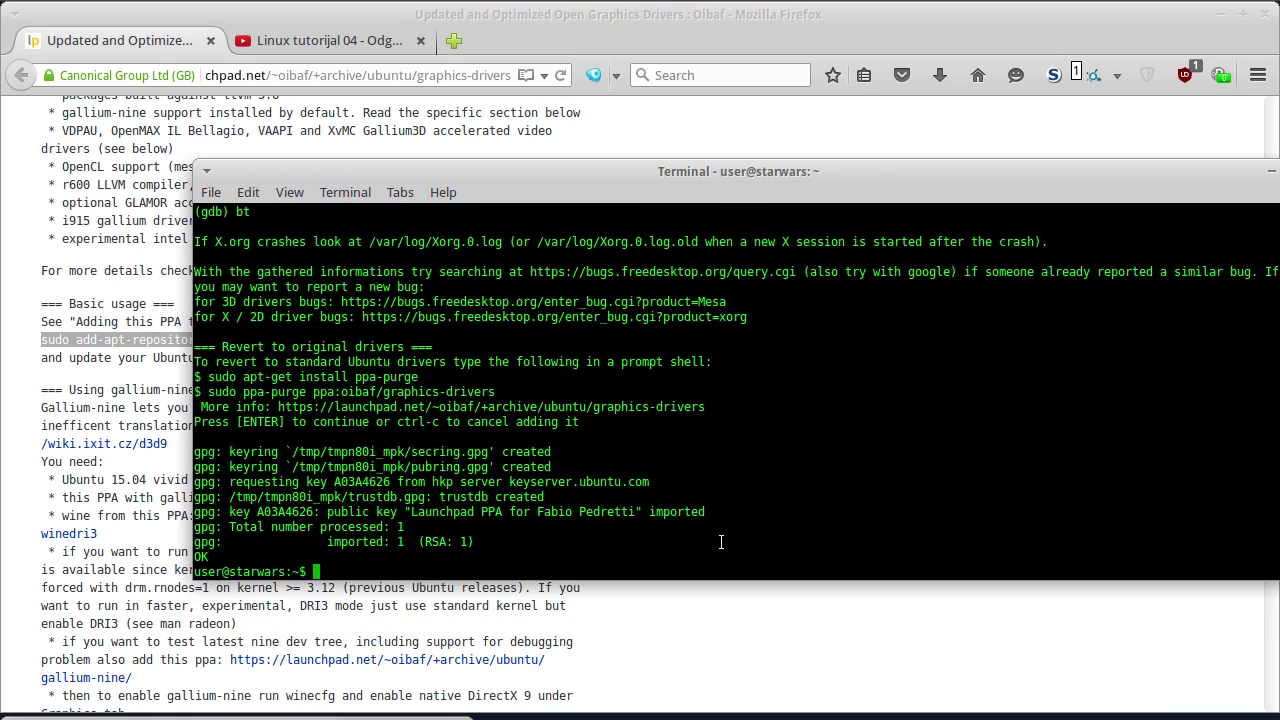
pyautogui.write('sudo')
pyautogui.write('apt-get update')
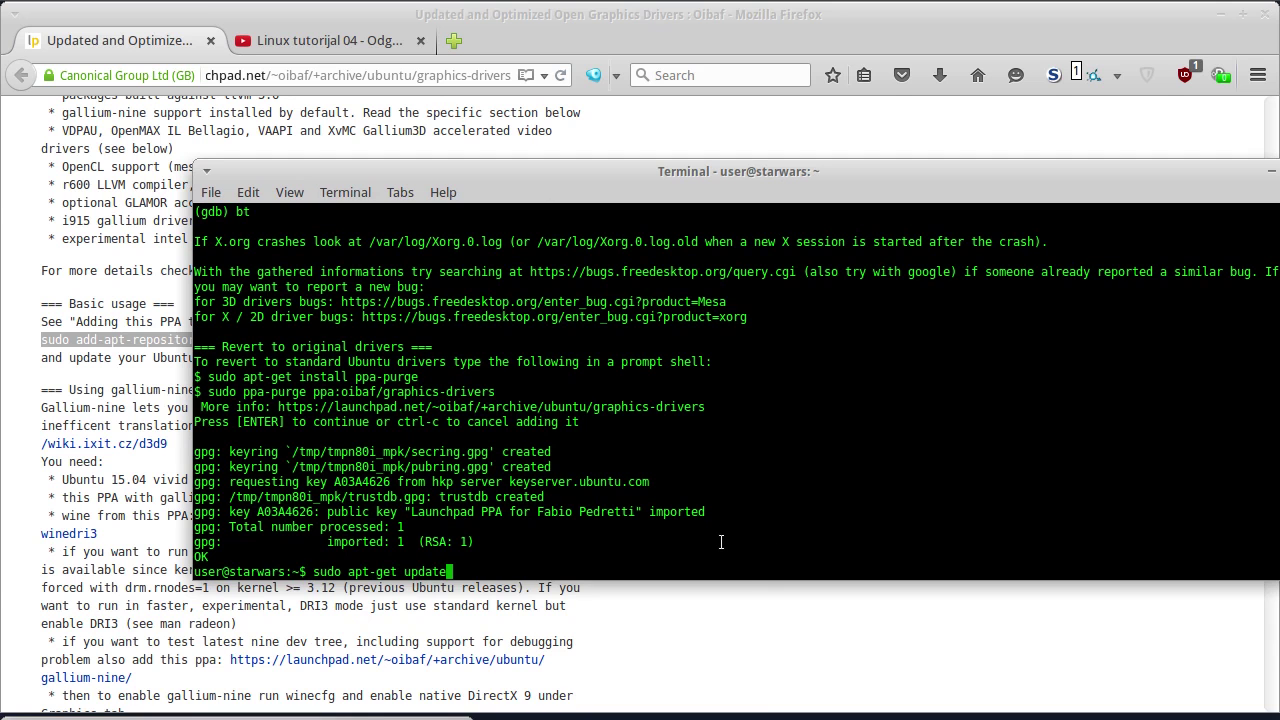
pyautogui.press('Return')
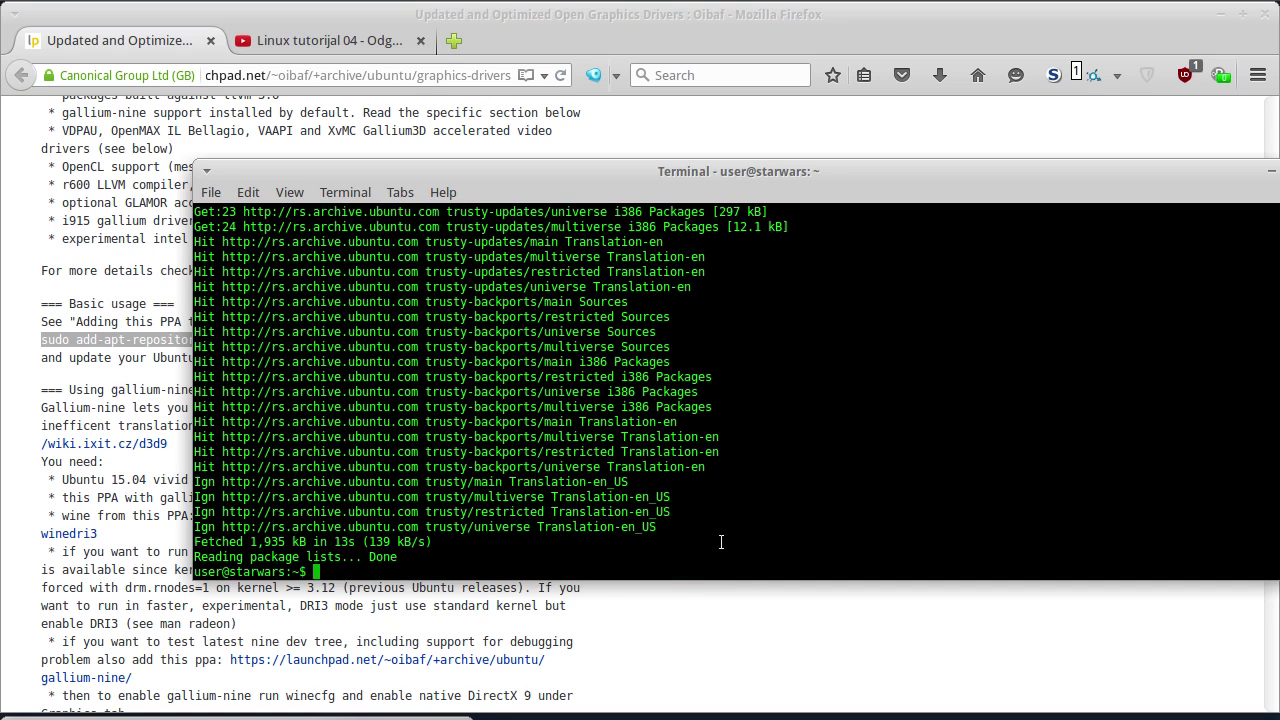
pyautogui.write('sudo apt-get upgrade')
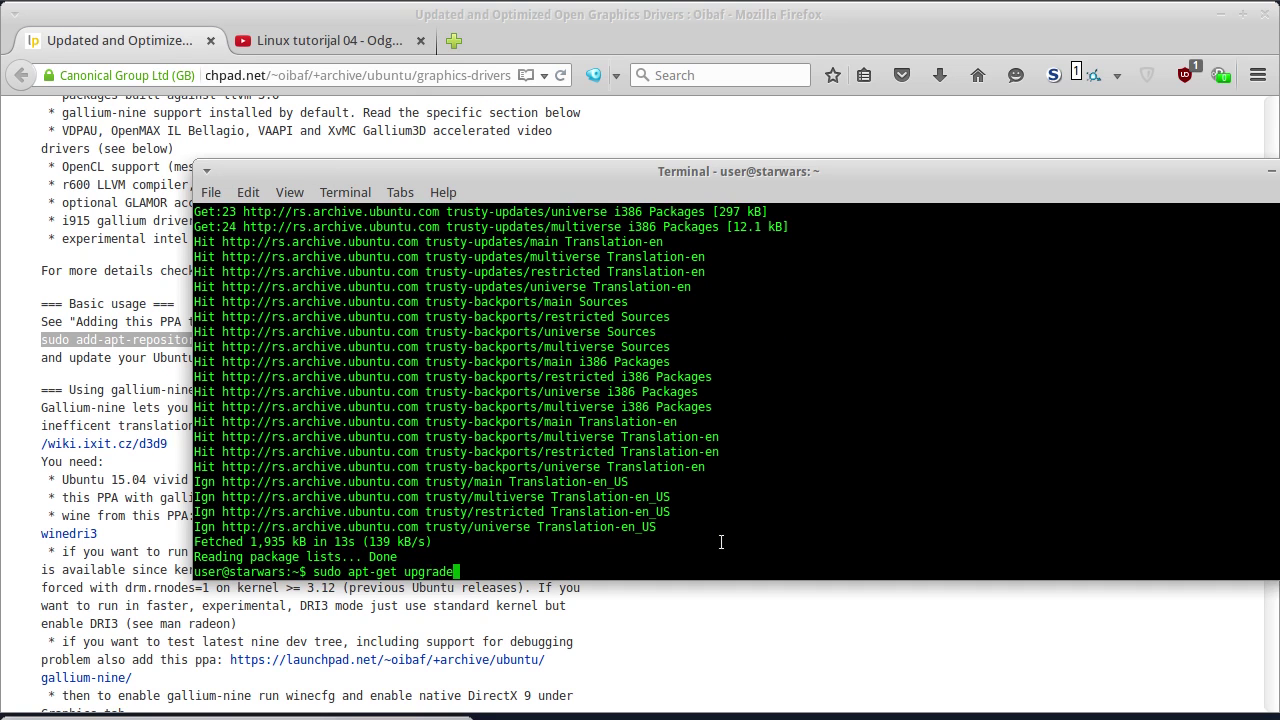
pyautogui.press('Return')
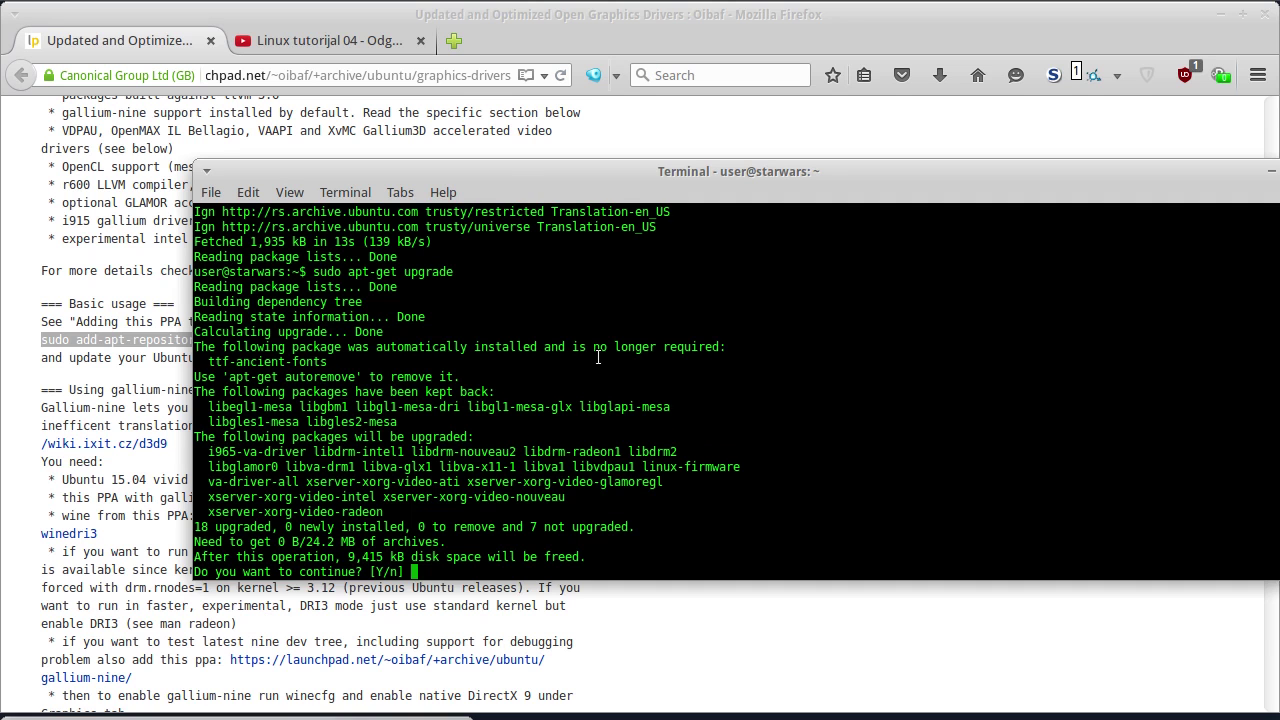
pyautogui.press('Return')
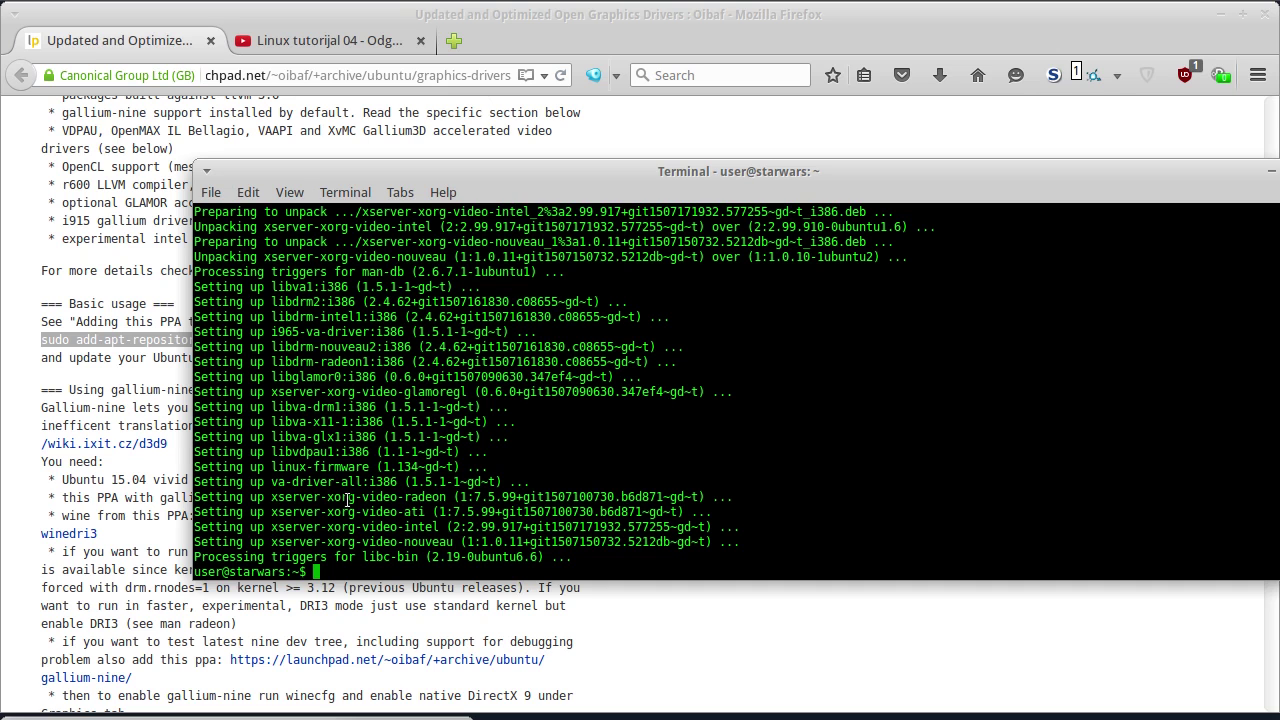
# Highlight the new radeon and nouveau driver versions in the upgrade output.
pyautogui.moveTo(383, 497); pyautogui.dragTo(496, 497)
pyautogui.click(400, 511)
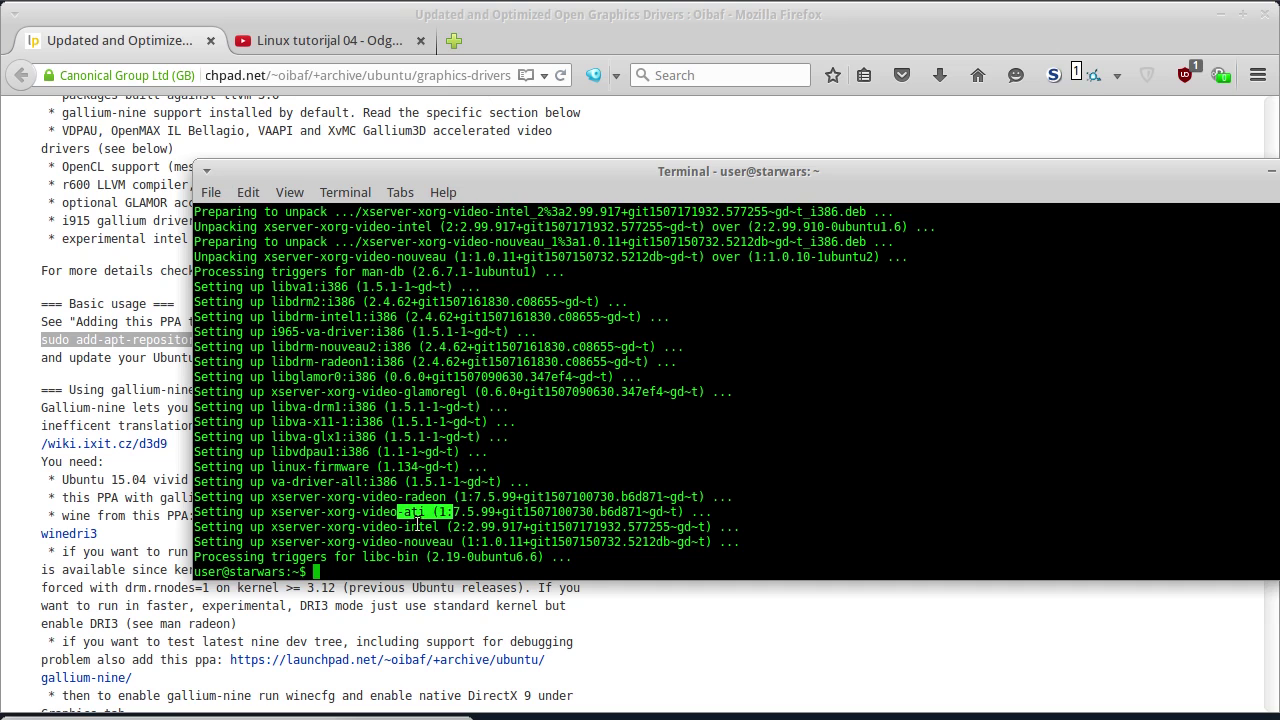
pyautogui.moveTo(466, 541); pyautogui.dragTo(516, 527)
pyautogui.click(384, 515)
pyautogui.moveTo(402, 511); pyautogui.dragTo(552, 496)
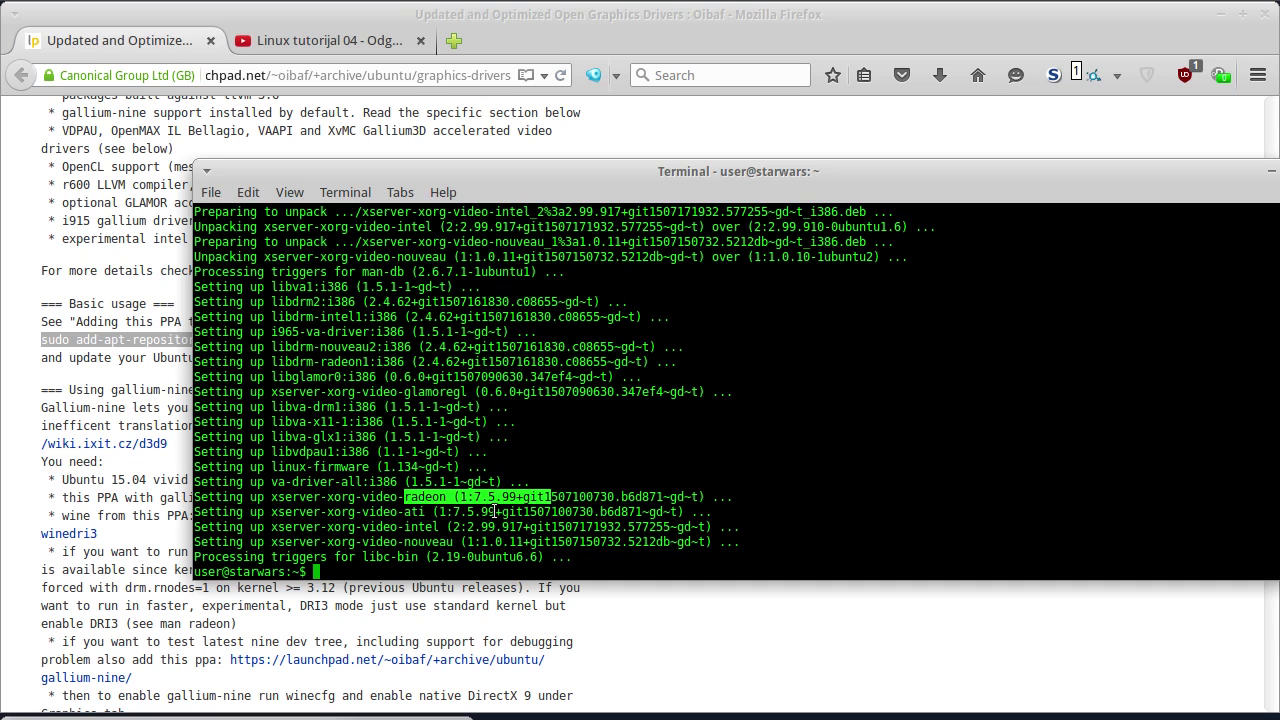
pyautogui.click(662, 441)
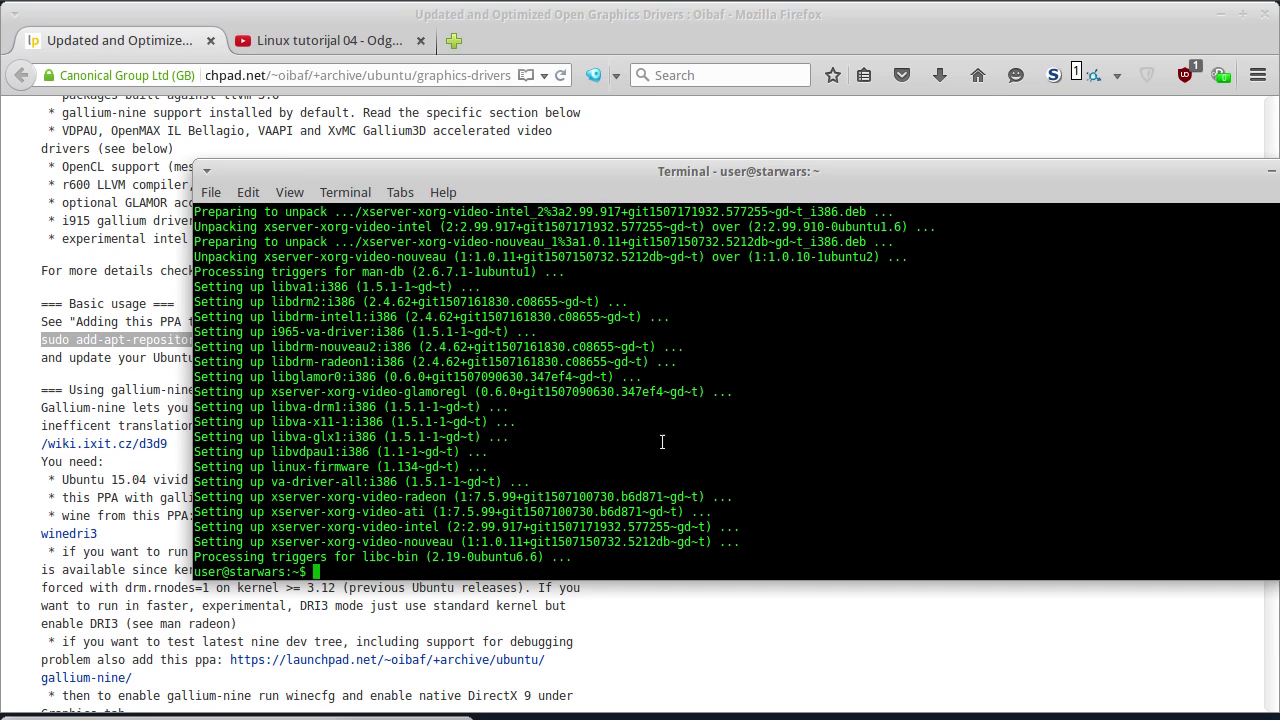
# Exit the terminal and close the YouTube tutorial tab.
pyautogui.write('exit')
pyautogui.press('Return')
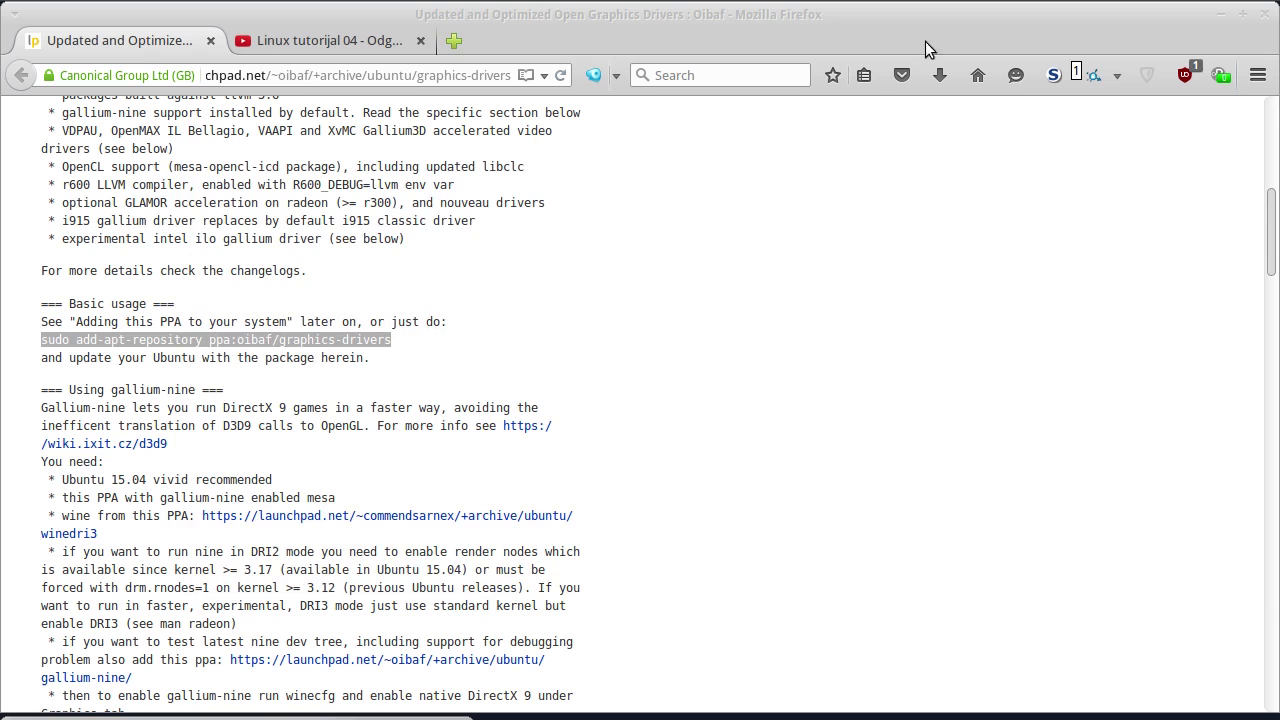
pyautogui.click(417, 44)
# Close Firefox and open the Whisker applications menu on the empty Xfce desktop.
pyautogui.click(1263, 17)
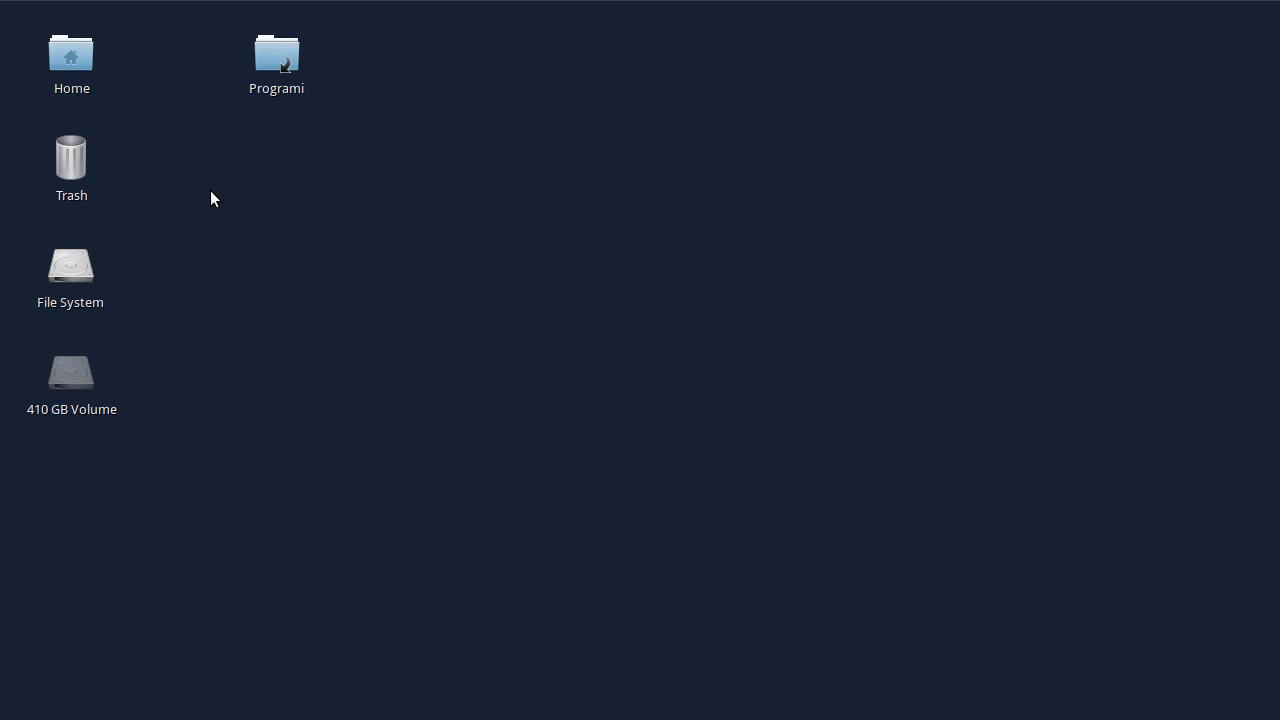
pyautogui.click(2, 2)
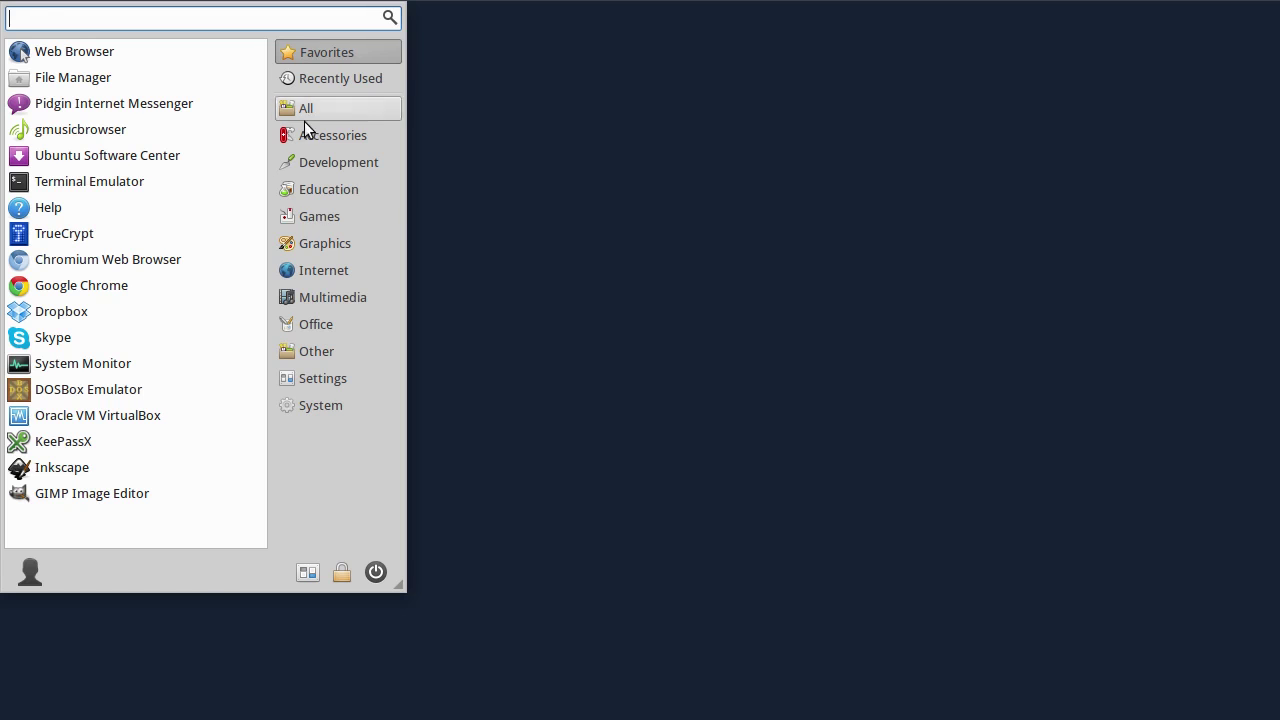
# Launch Oolite from the Games list, move its window up, and start a new commander.
pyautogui.click(328, 222)
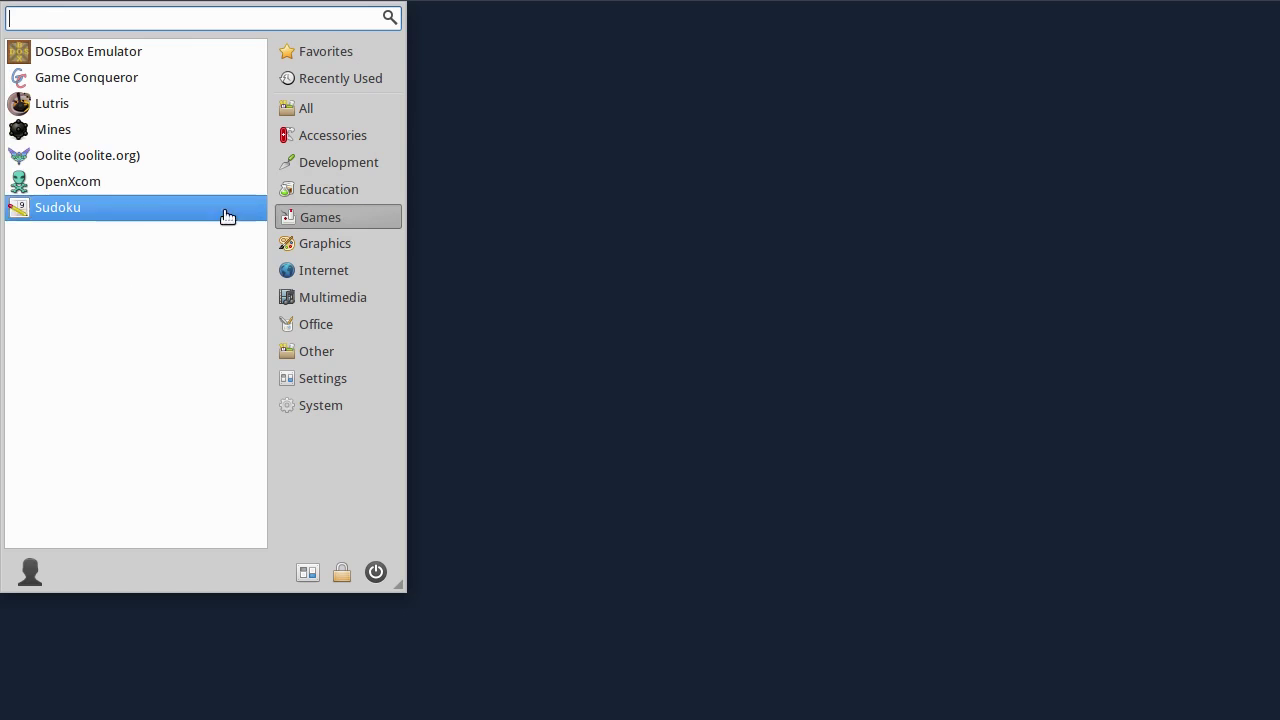
pyautogui.click(93, 163)
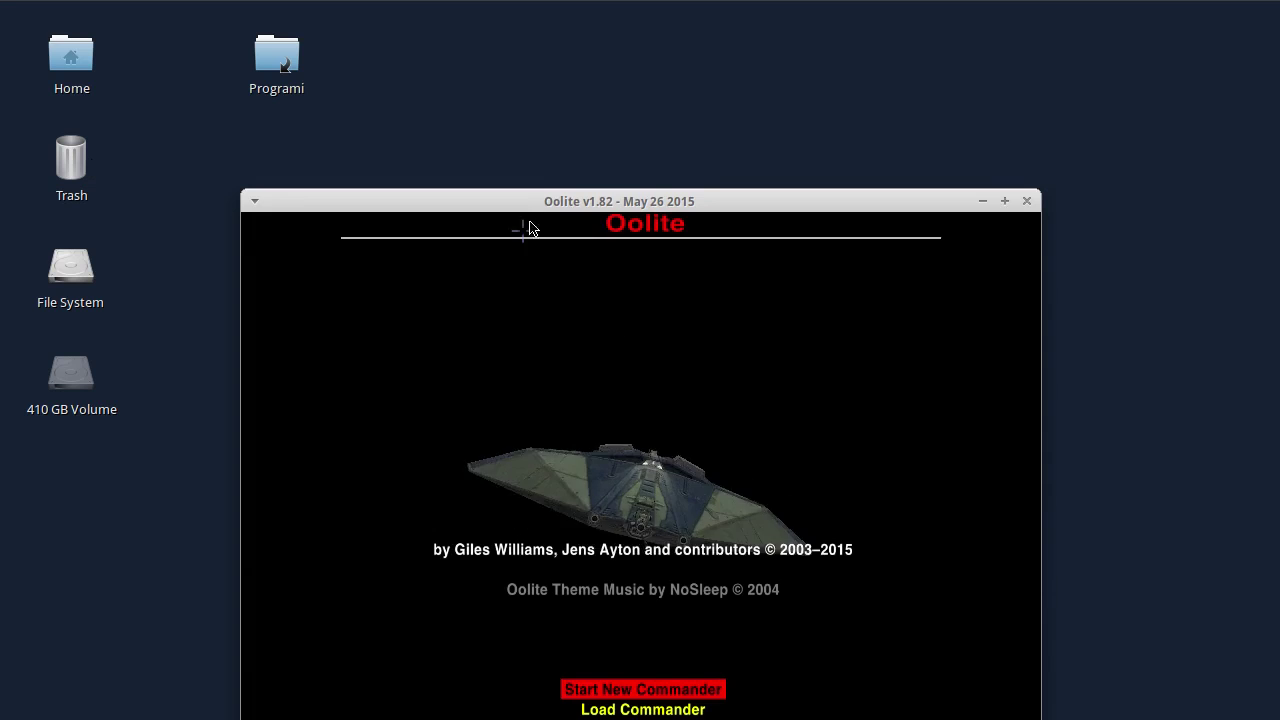
pyautogui.moveTo(545, 200); pyautogui.dragTo(576, 29)
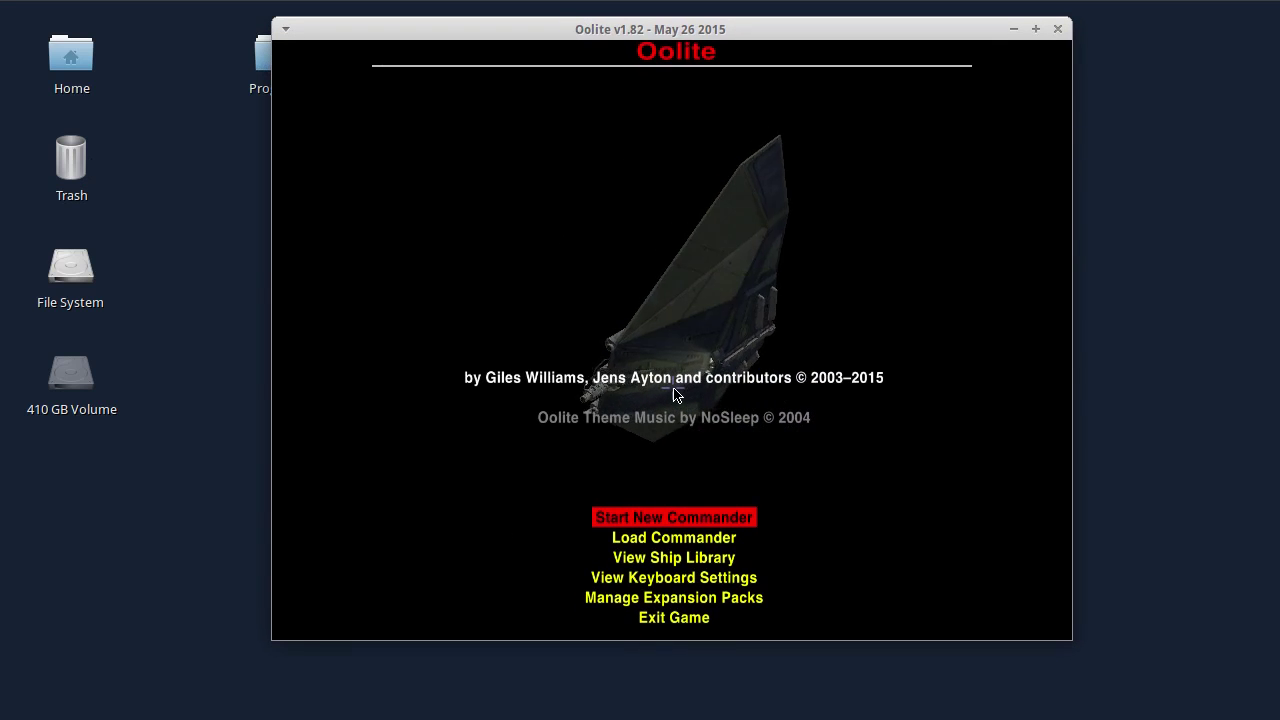
pyautogui.press('Return')
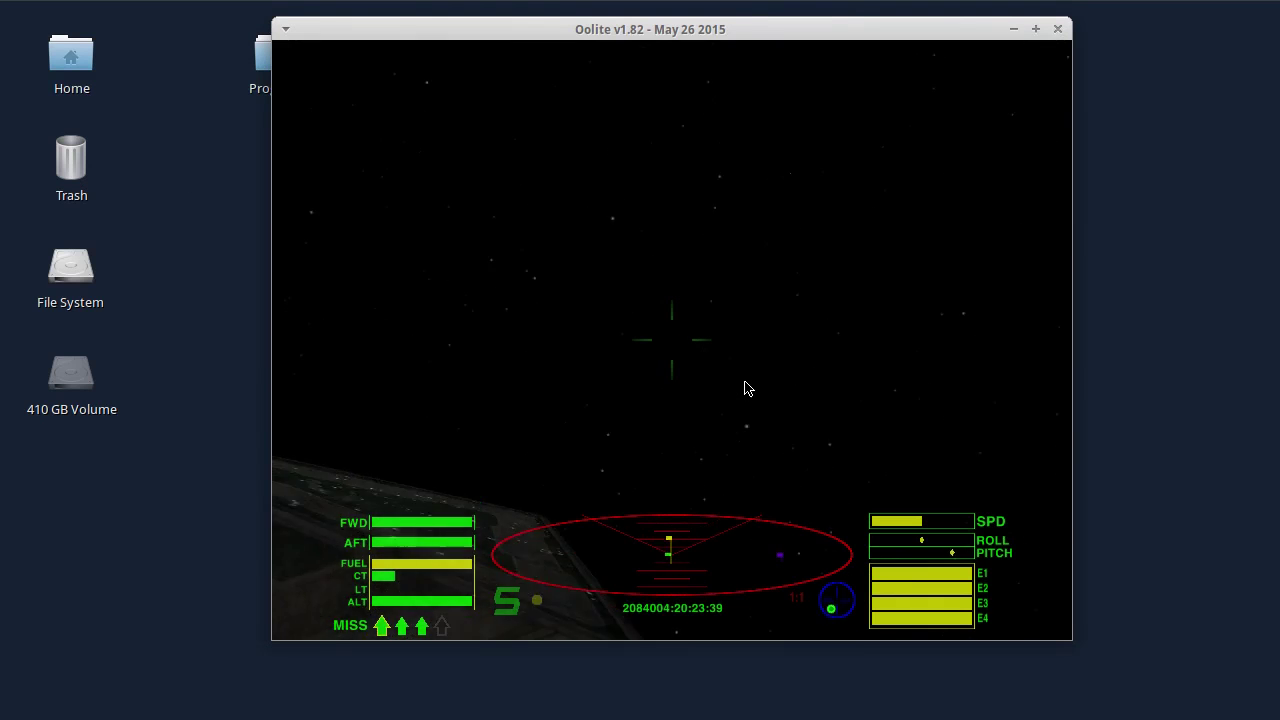
# Fly out from the station, rolling and pitching the ship away from the sun.
pyautogui.press('Left')
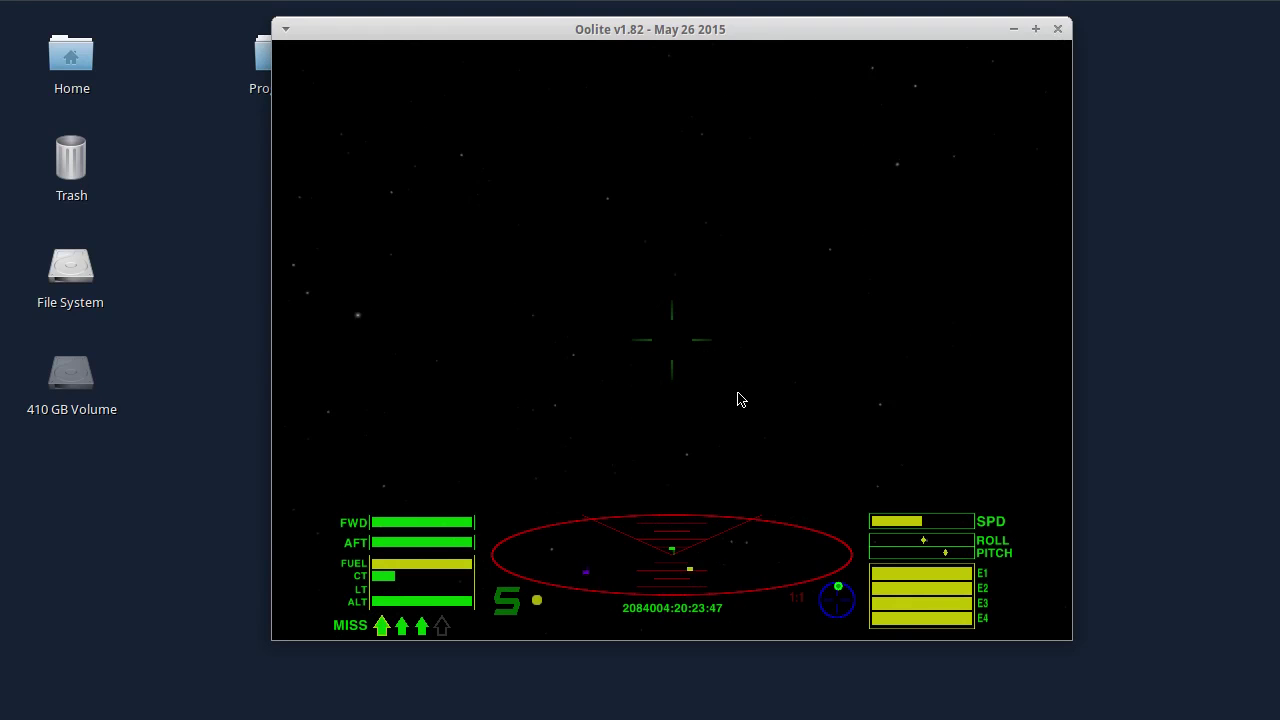
pyautogui.press('Right')
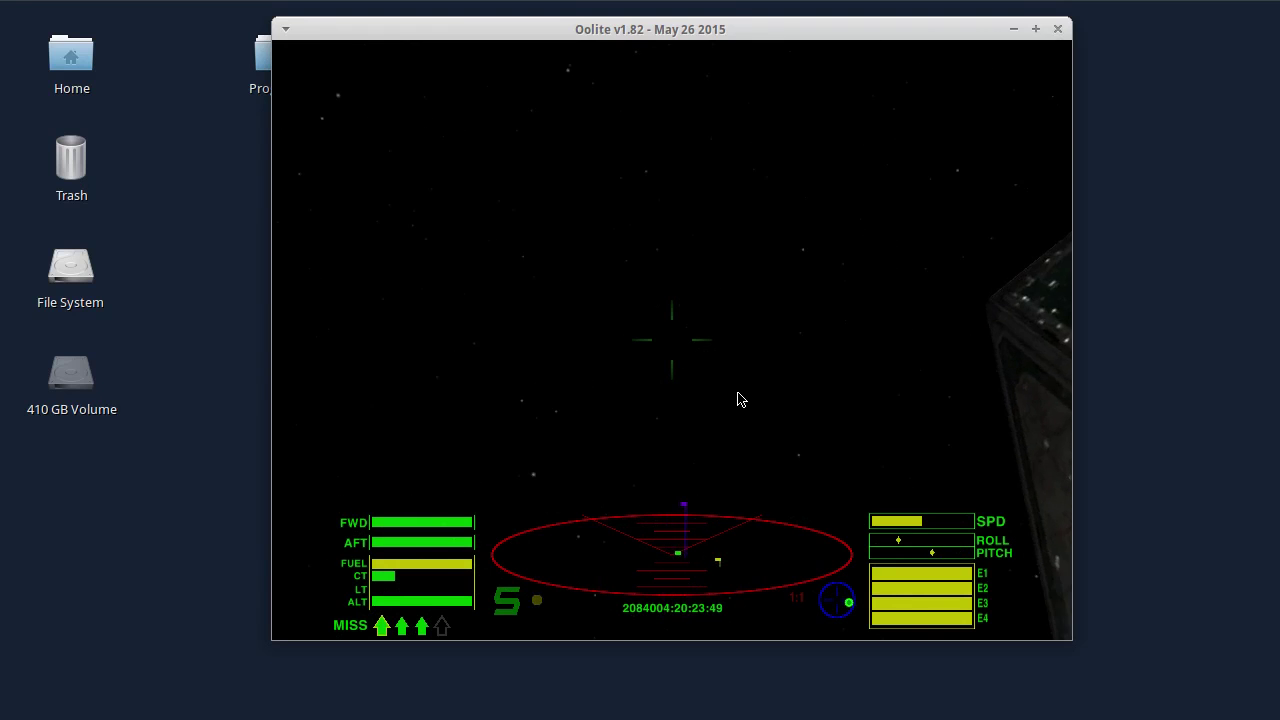
pyautogui.press('Down')
pyautogui.press('Left')
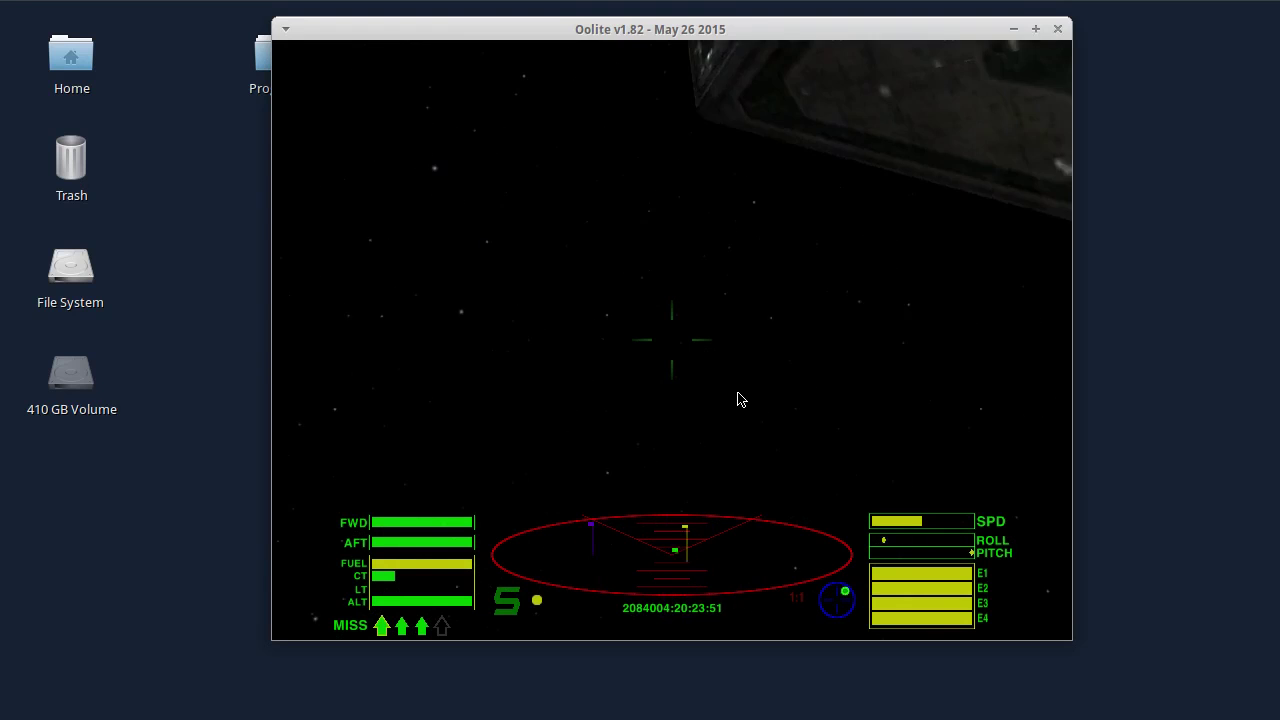
pyautogui.press('Down')
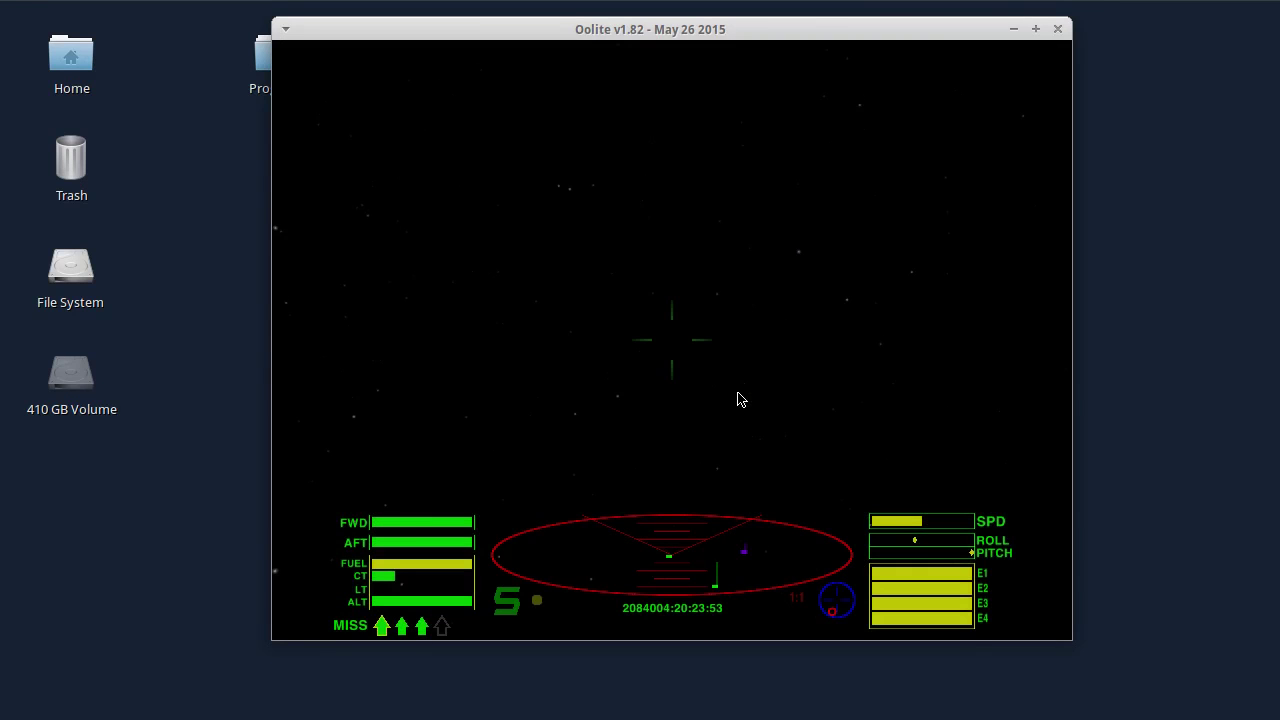
pyautogui.press('Right')
# Engage the torus drive with J and sweep the ship across the planet's limb.
pyautogui.press('j')
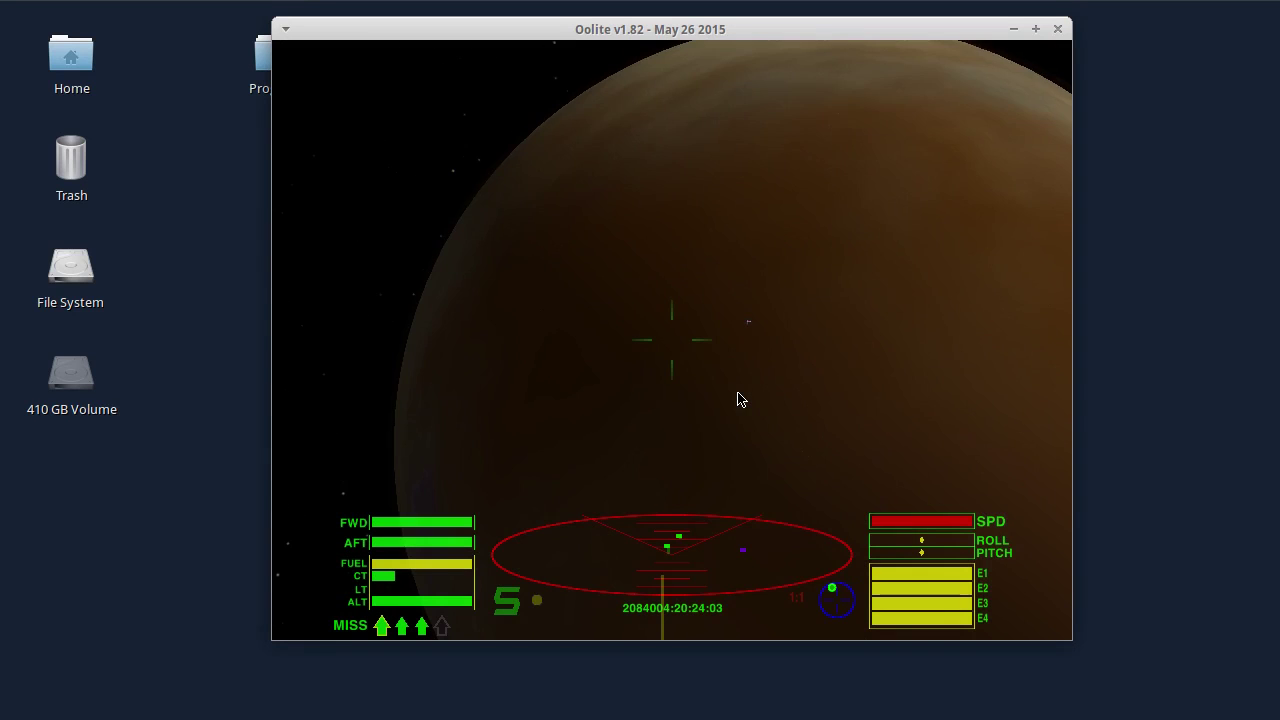
pyautogui.press('Right')
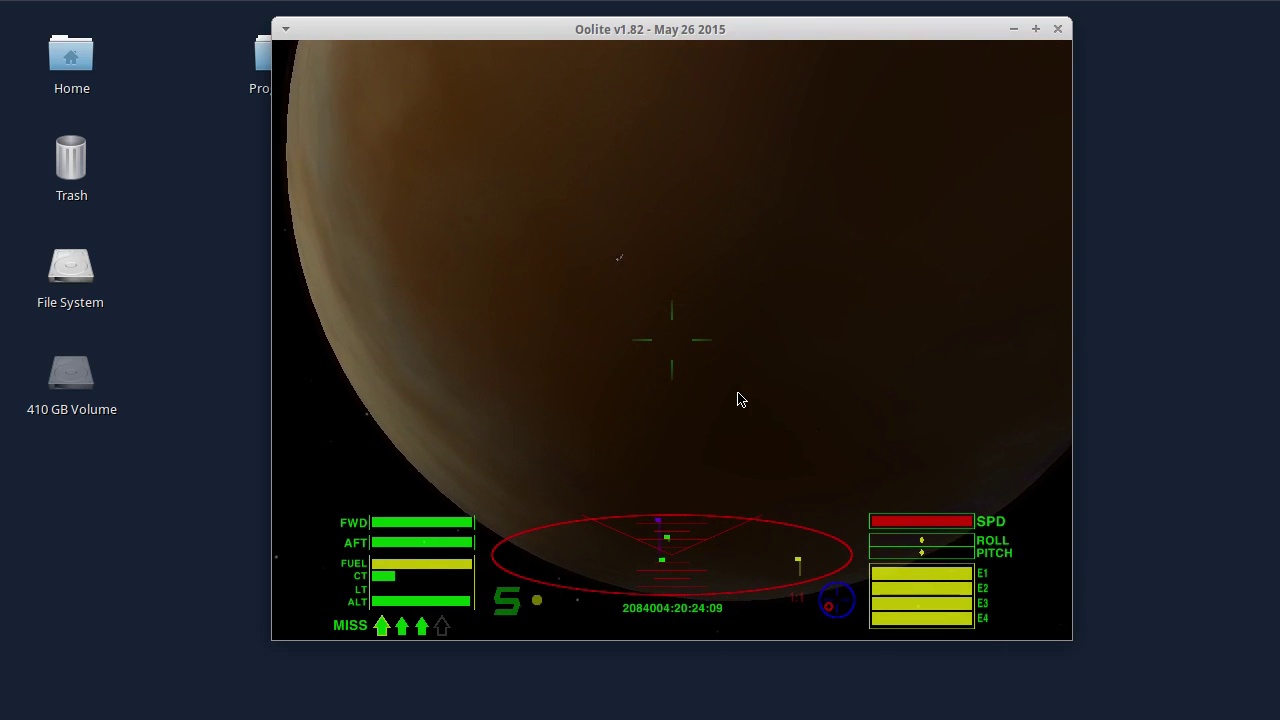
pyautogui.press('Down')
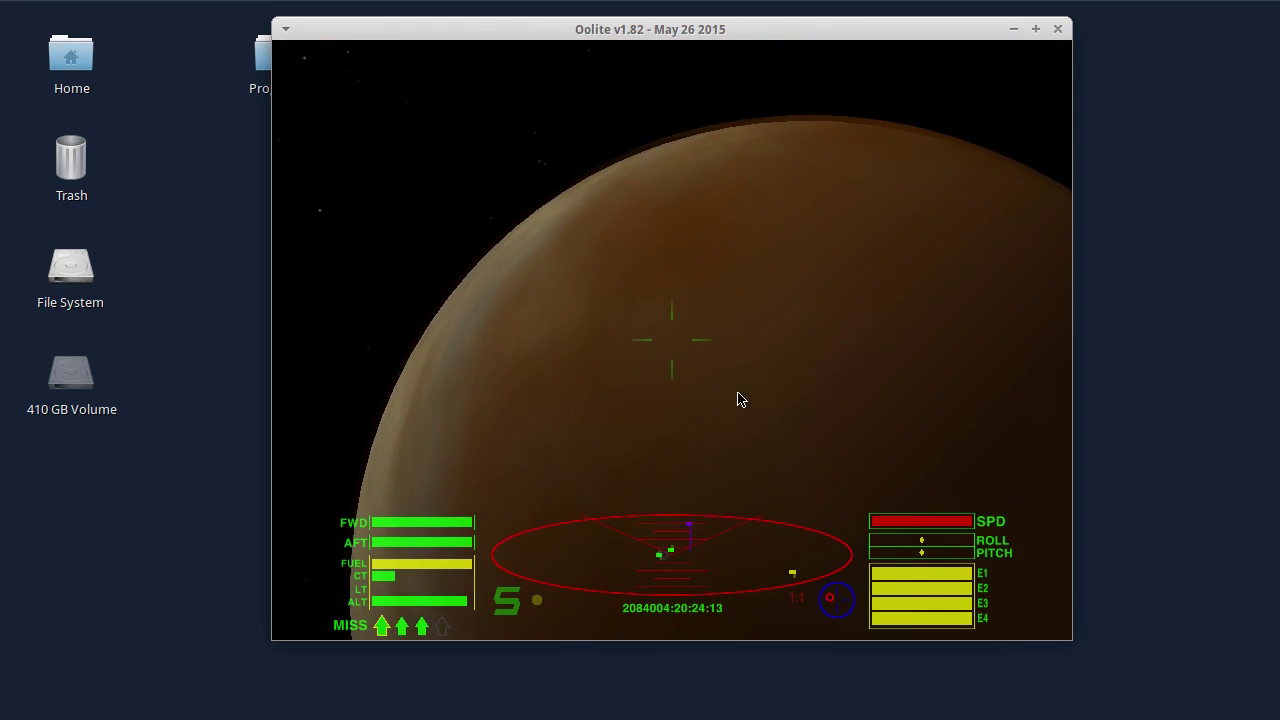
pyautogui.press('Down')
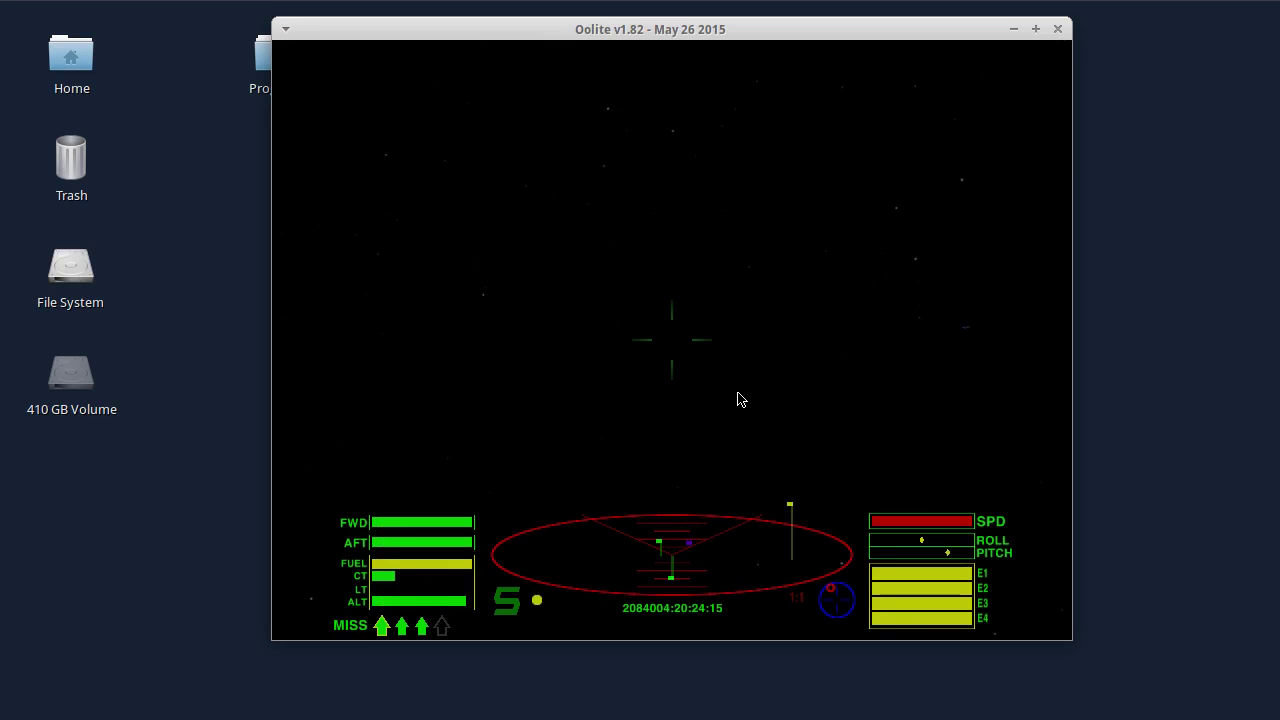
pyautogui.press('Right')
pyautogui.press('Left')
pyautogui.press('Down')
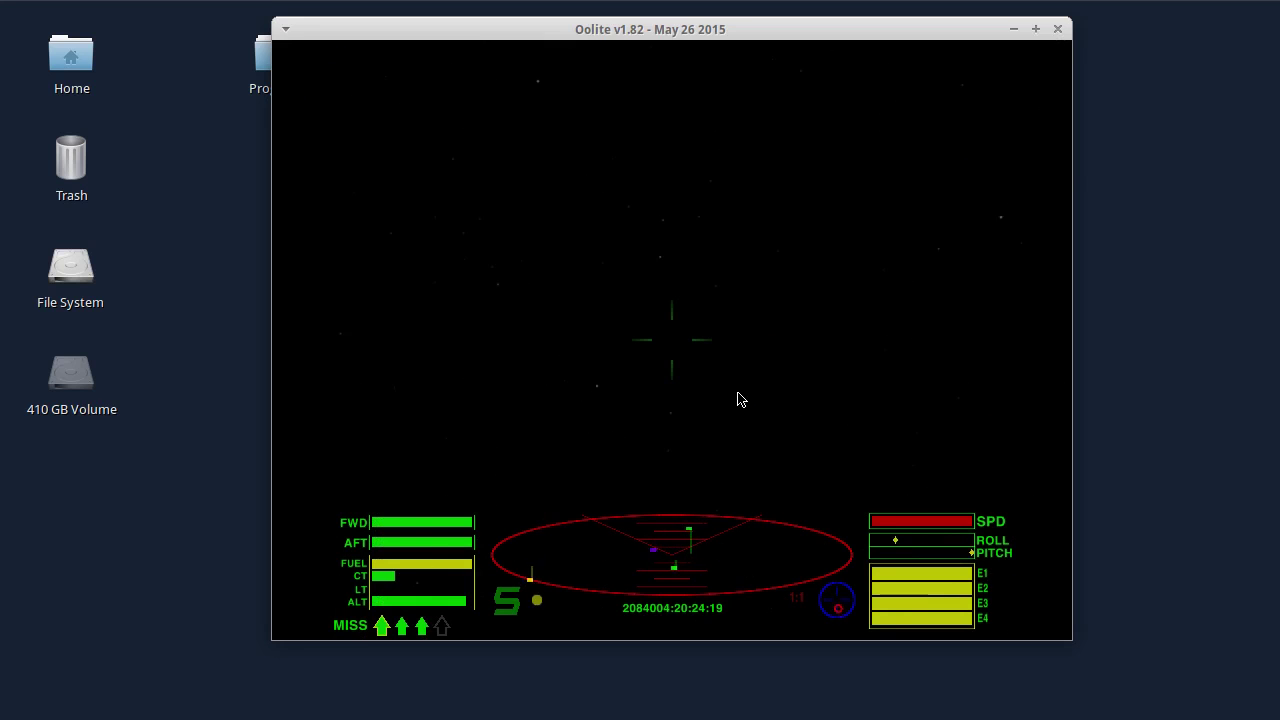
# Turn back toward the brown planet and close in until its surface fills the screen.
pyautogui.press('Right')
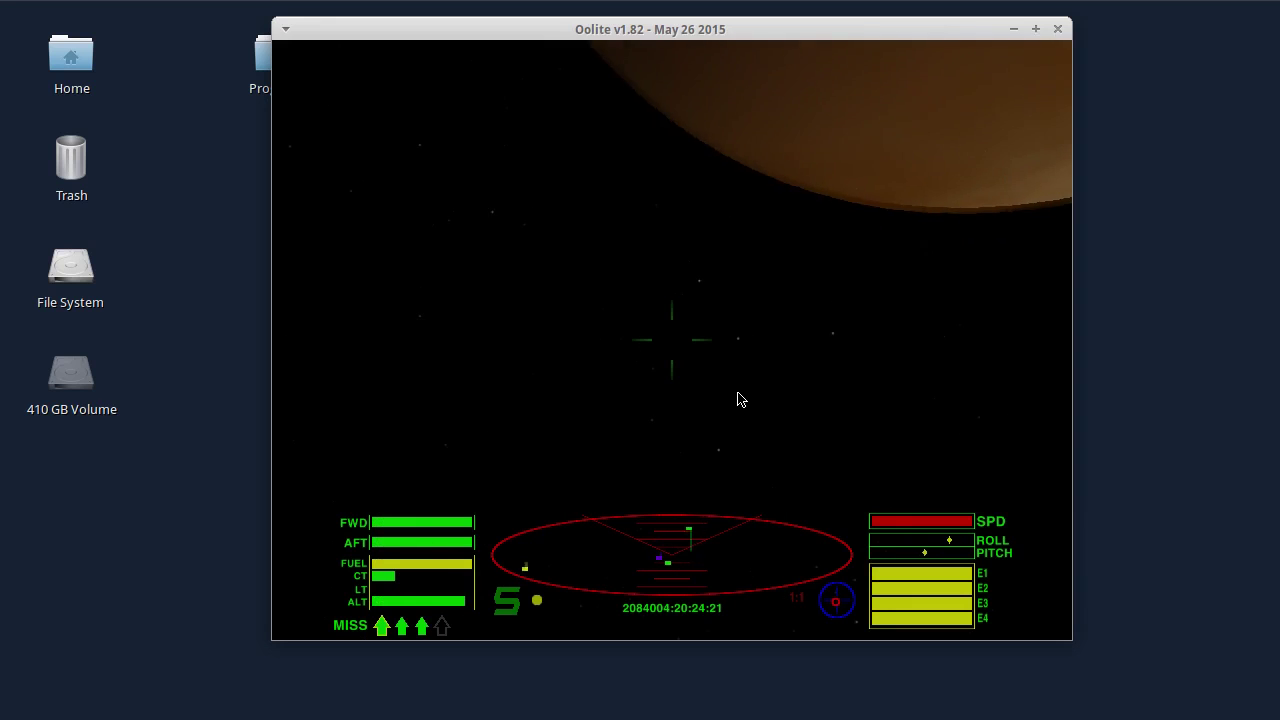
pyautogui.press('Down')
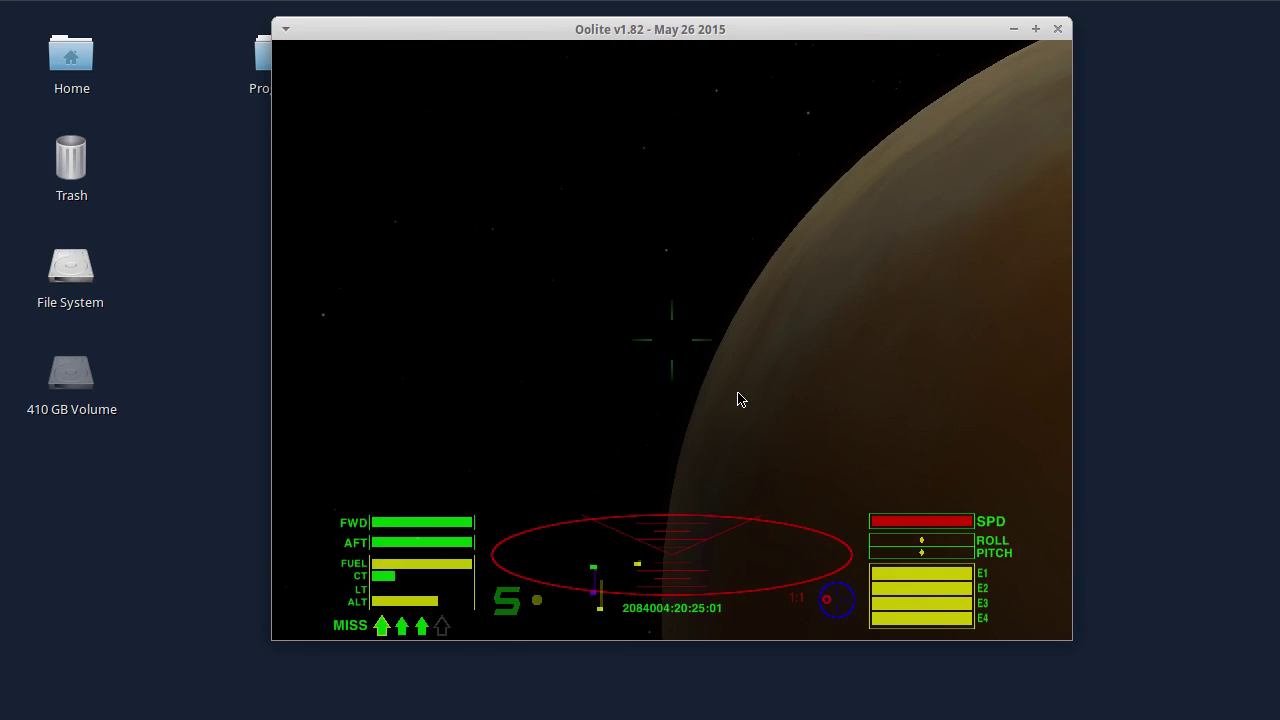
pyautogui.press('Left')
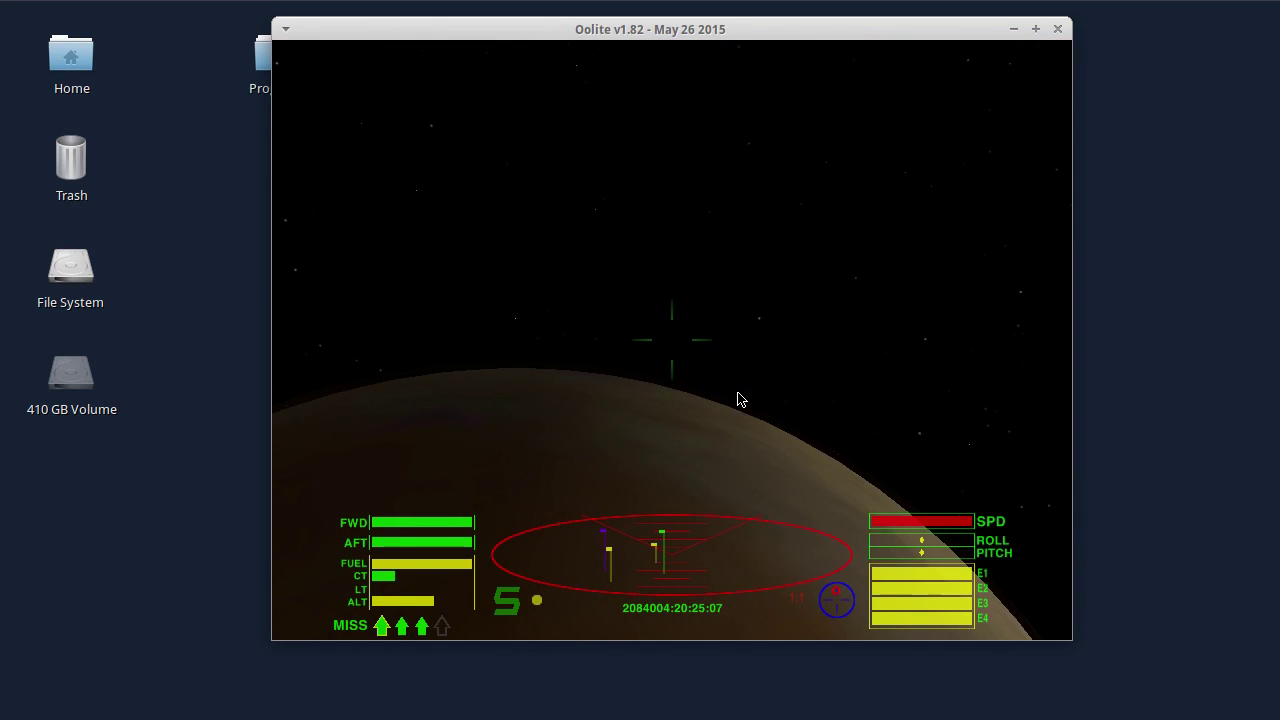
pyautogui.press('Left')
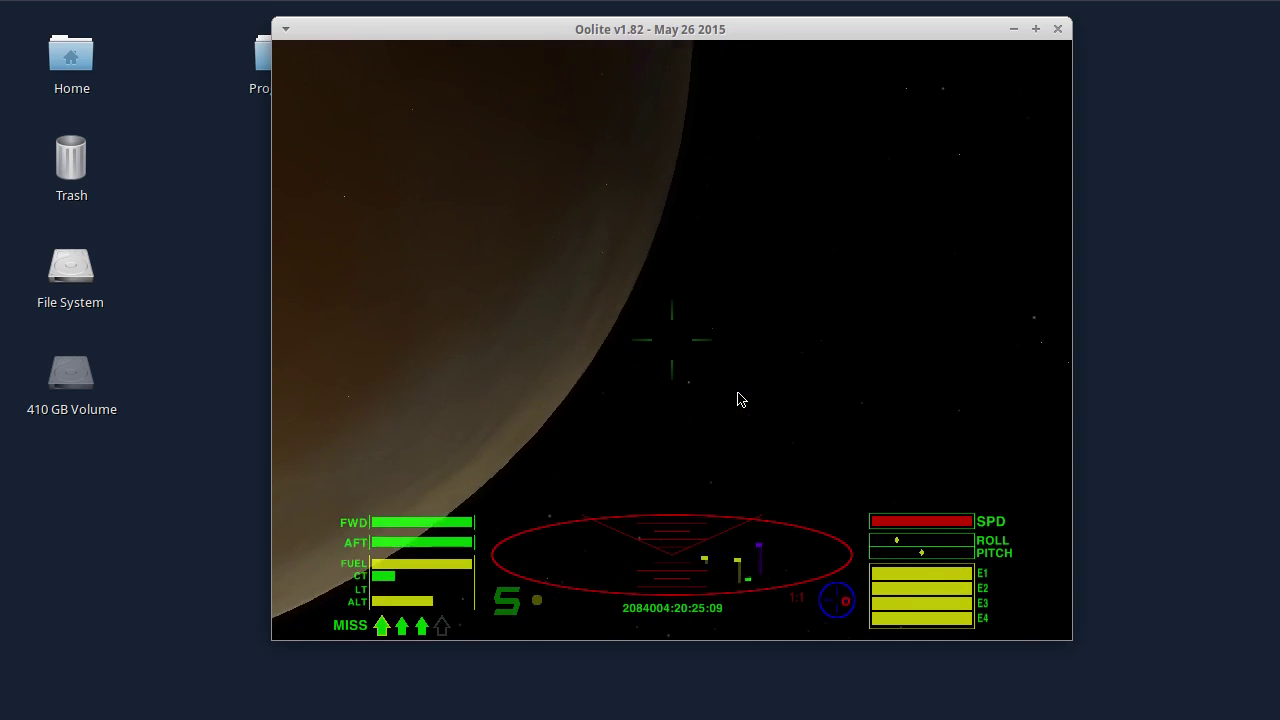
pyautogui.press('Down')
pyautogui.press('Right')
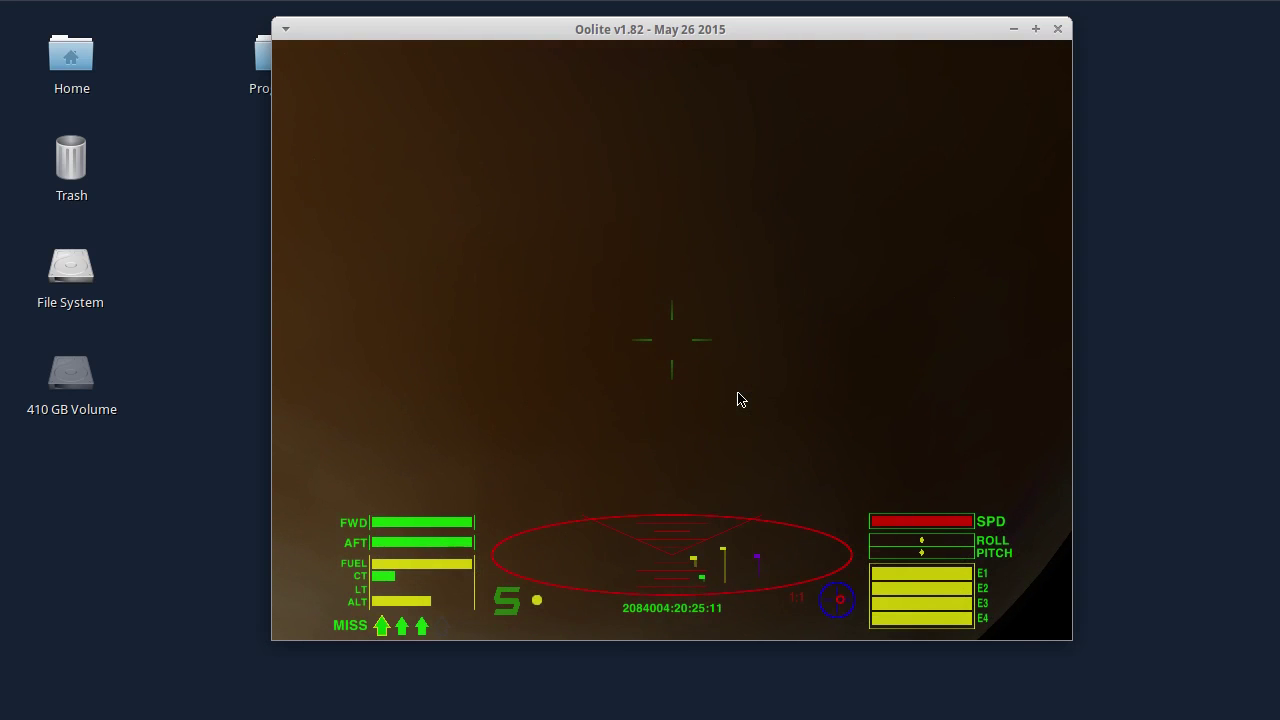
# Roll and pitch along the planet's limb until the horizon stands upright.
pyautogui.press('Left')
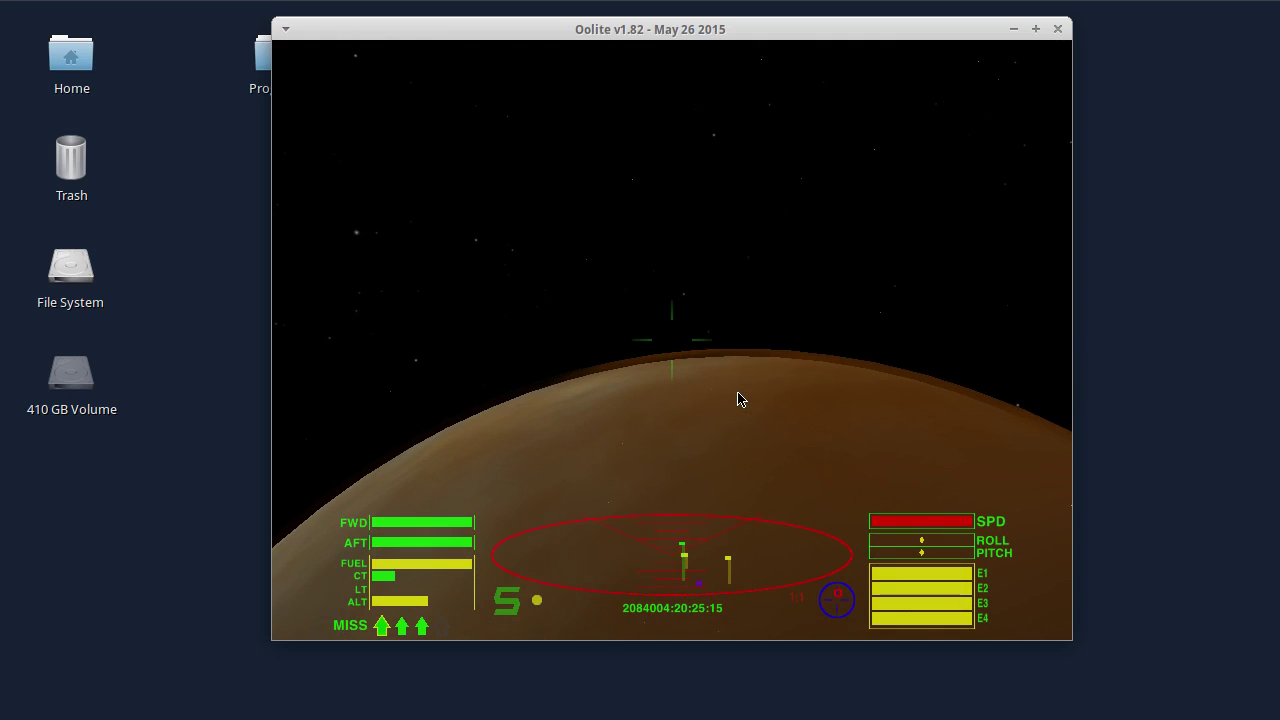
pyautogui.press('Left')
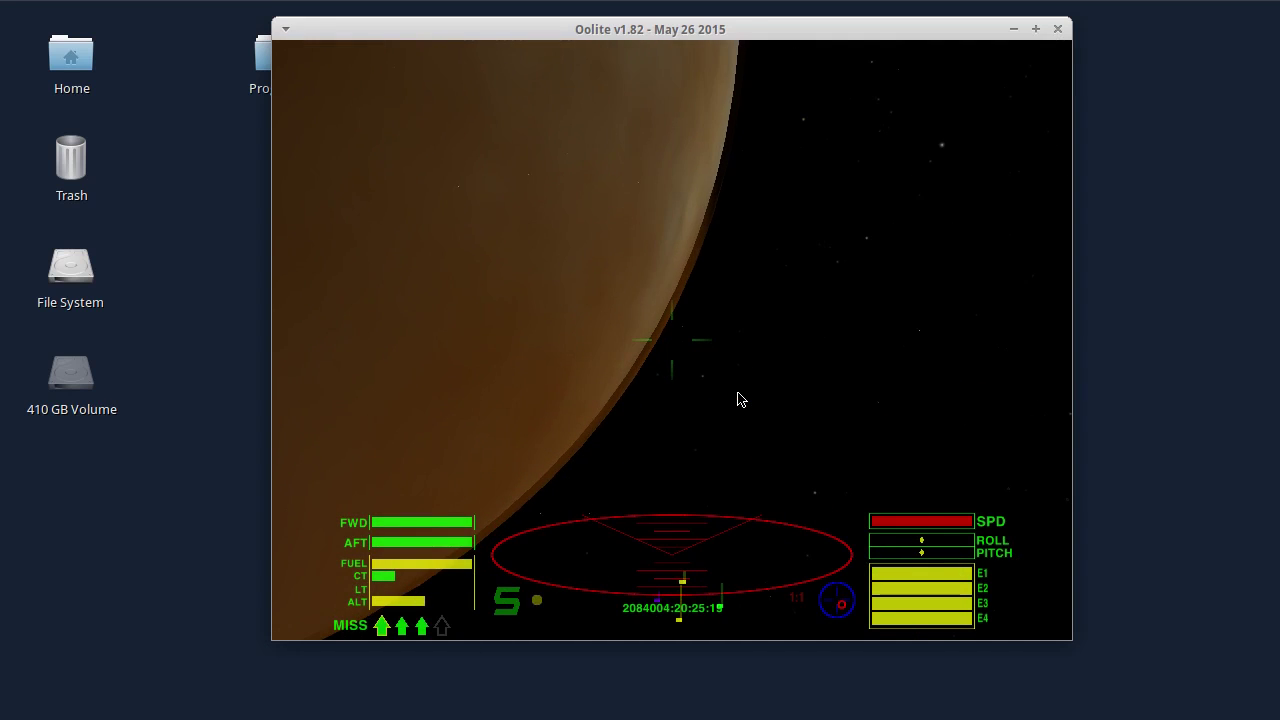
pyautogui.press('Right')
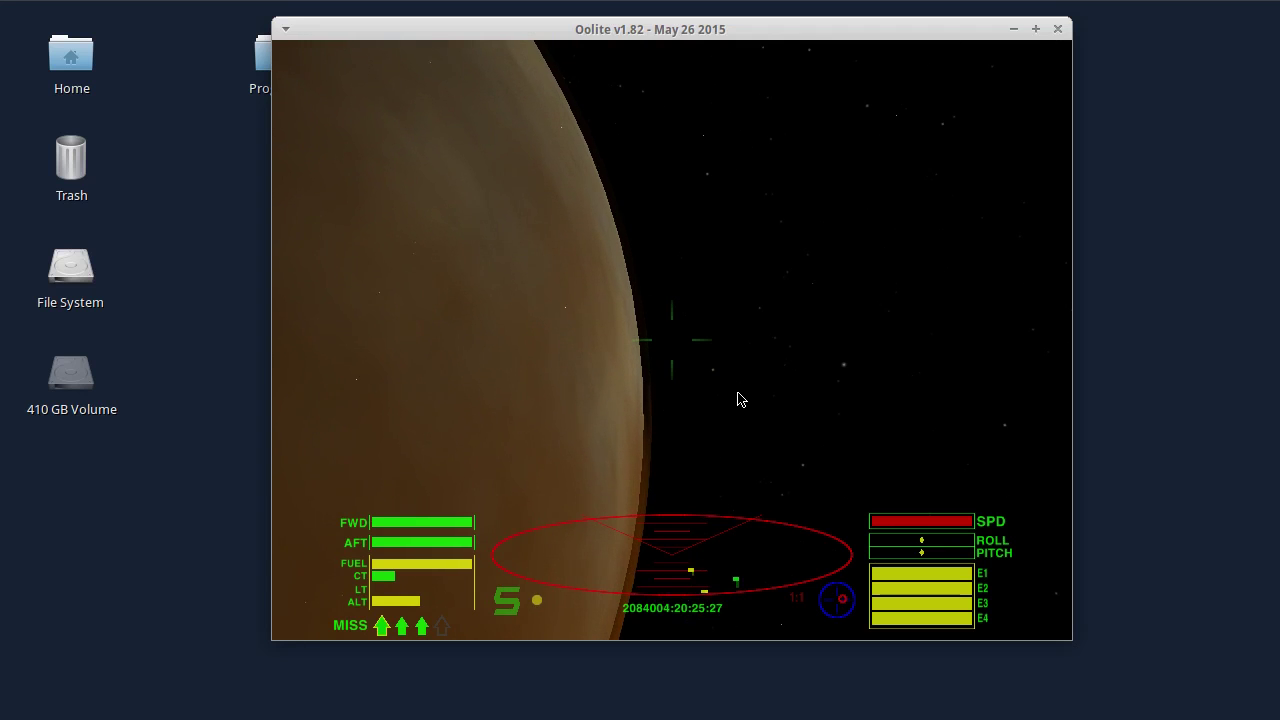
pyautogui.press('Down')
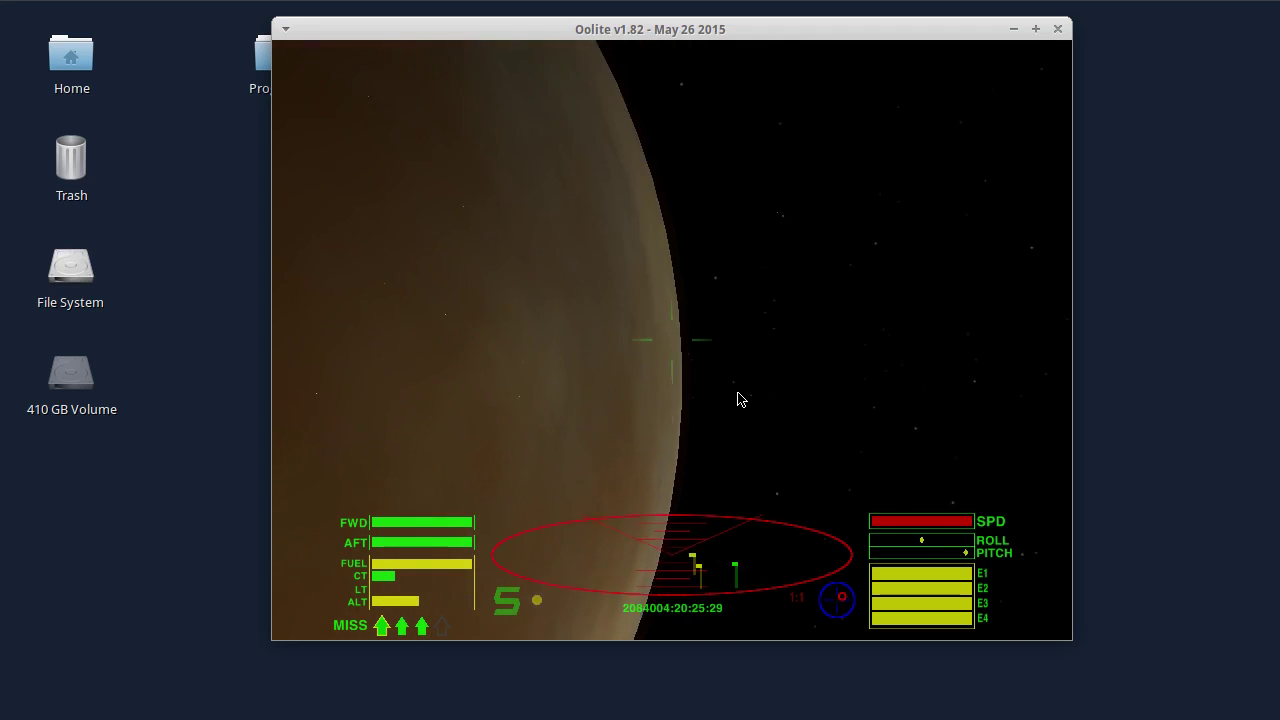
pyautogui.press('Right')
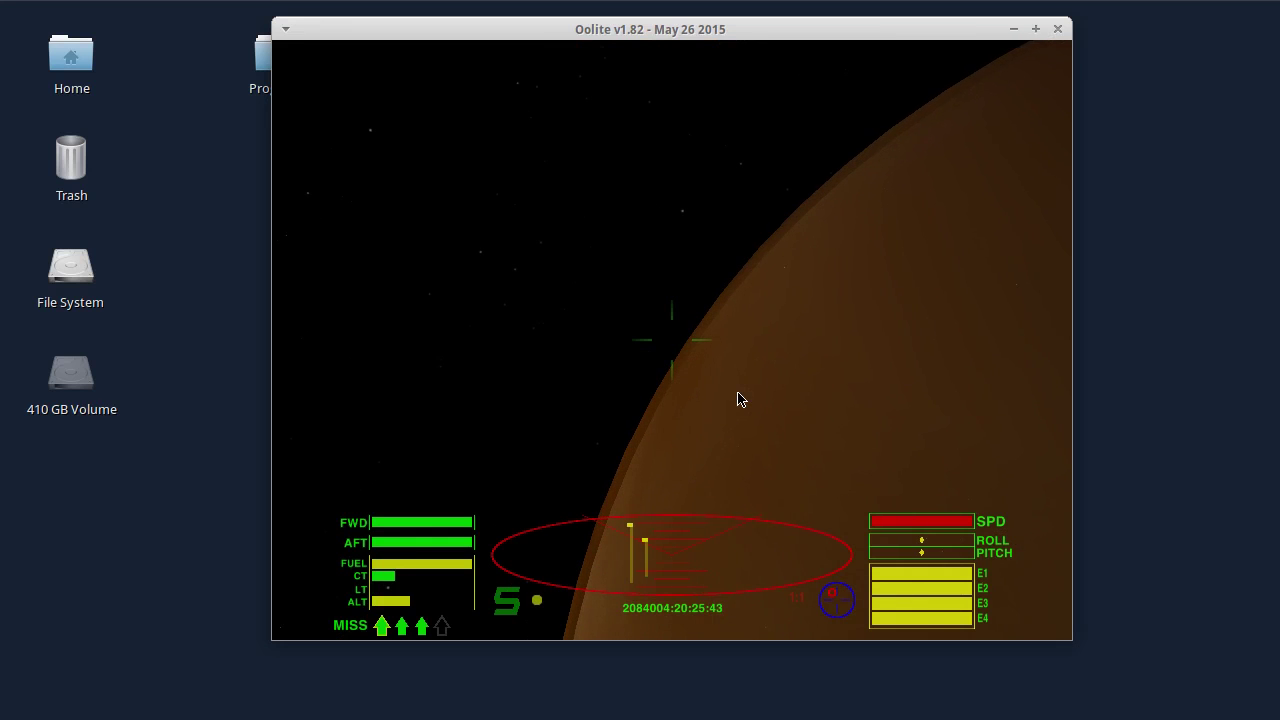
pyautogui.press('Right')
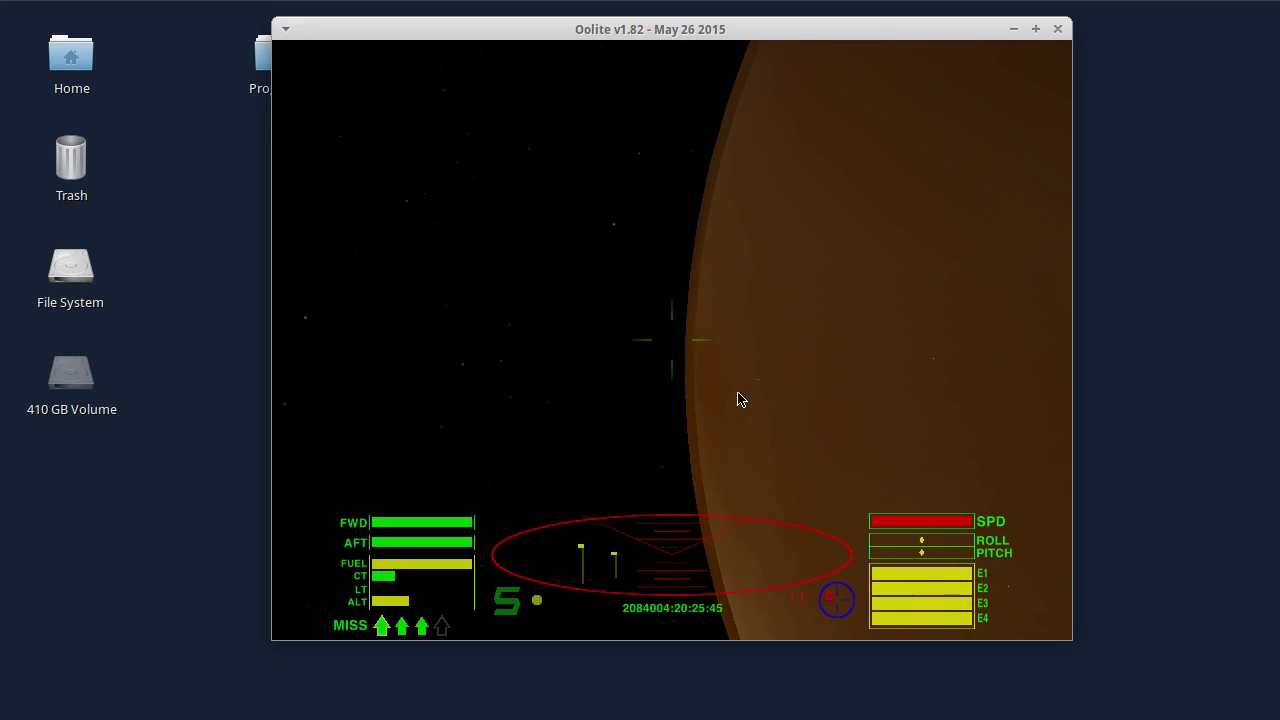
pyautogui.press('Right')
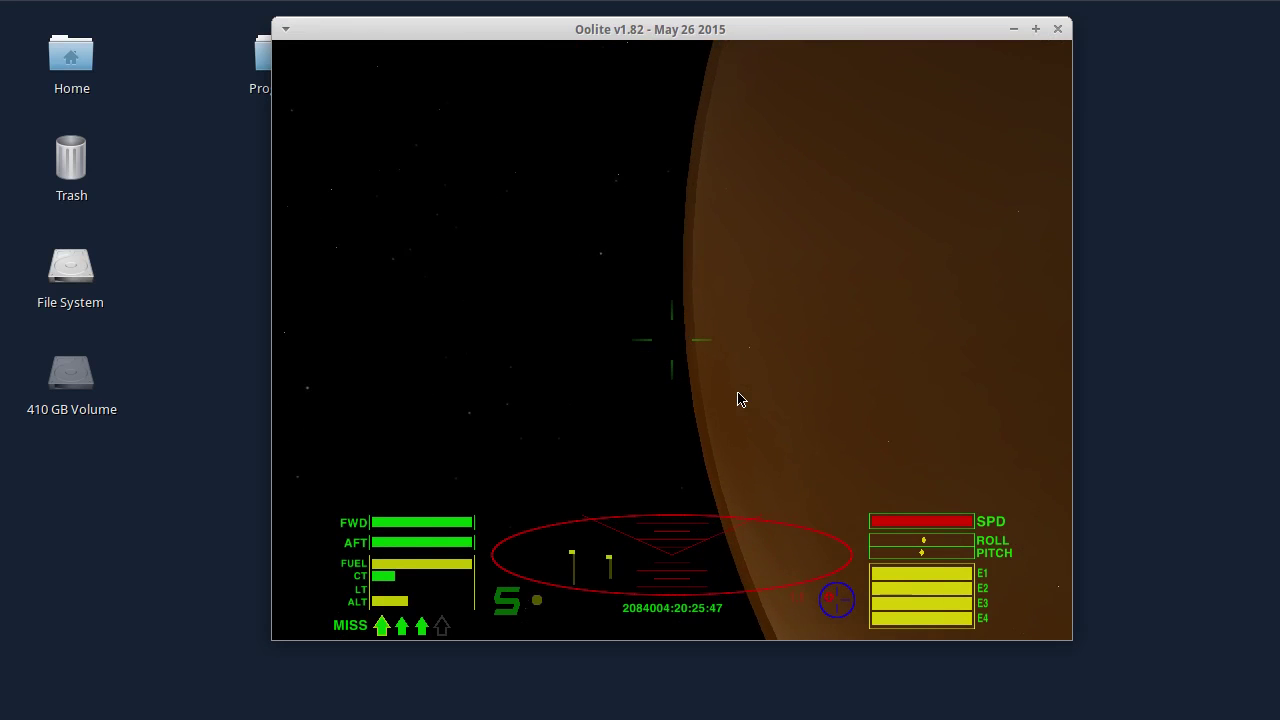
pyautogui.press('Down')
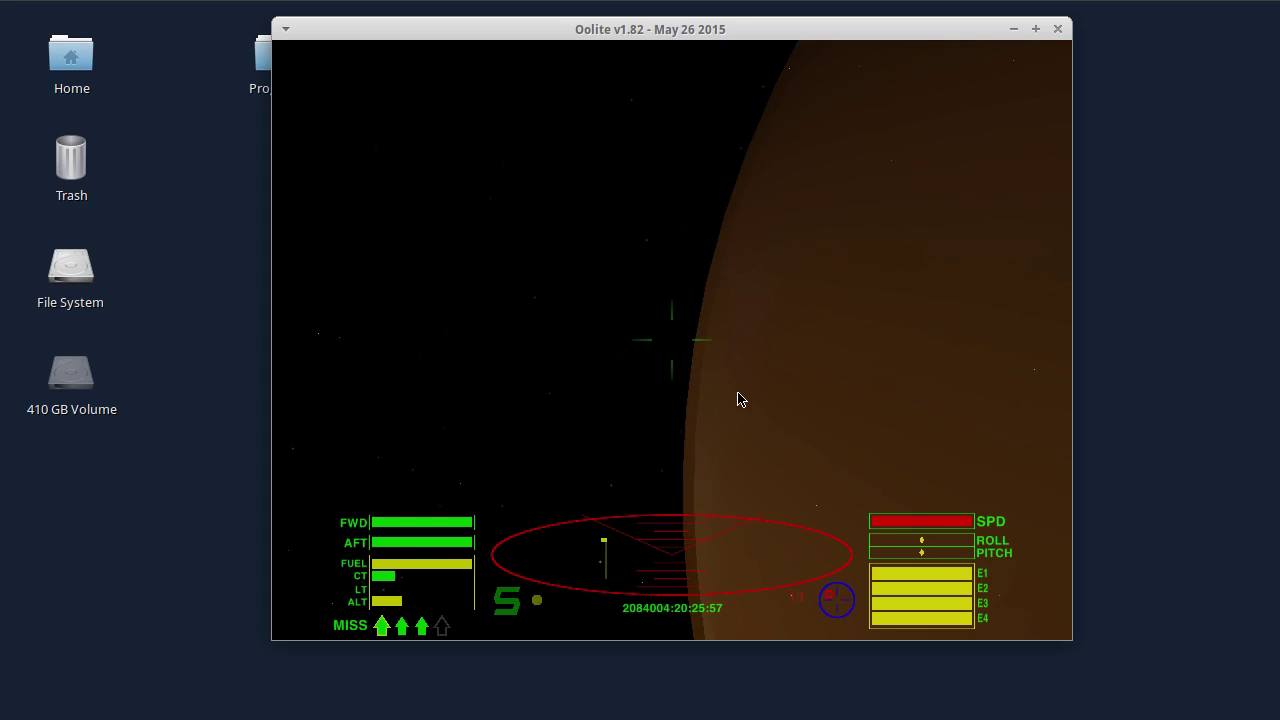
# Pitch down toward the starfield and roll the horizon steeply to the right while skimming low.
pyautogui.press('Right')
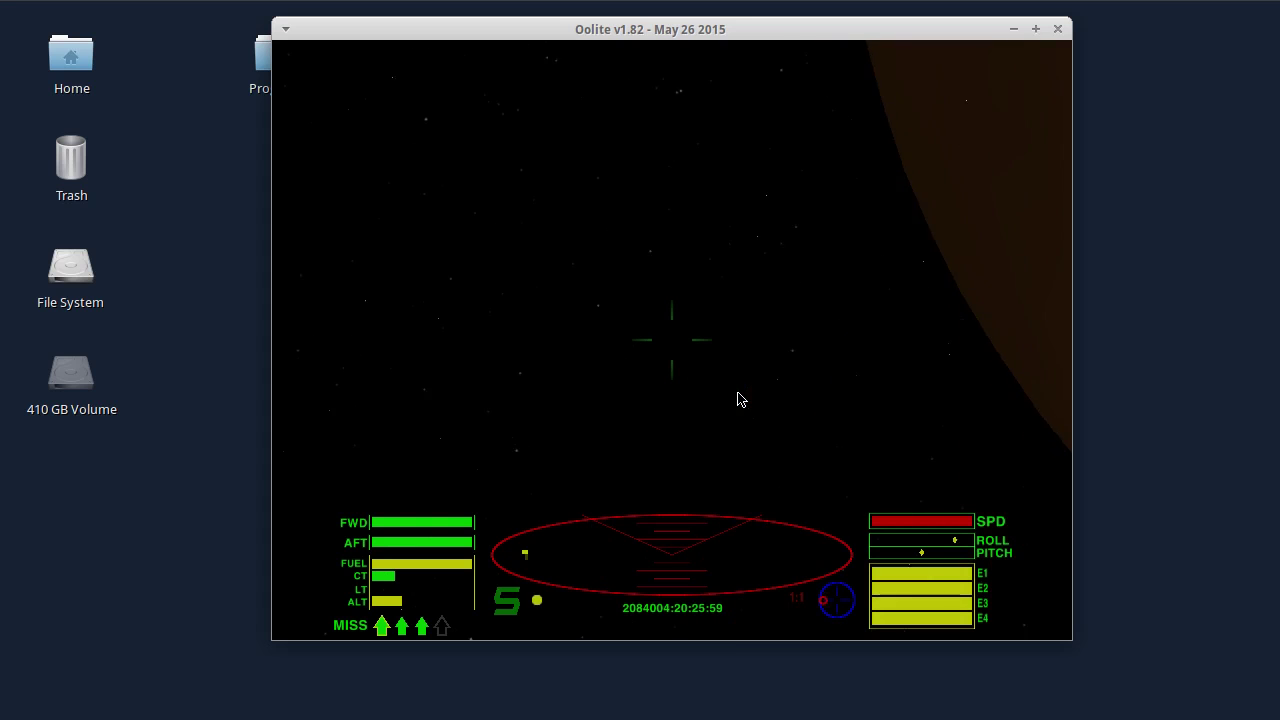
pyautogui.press('Down')
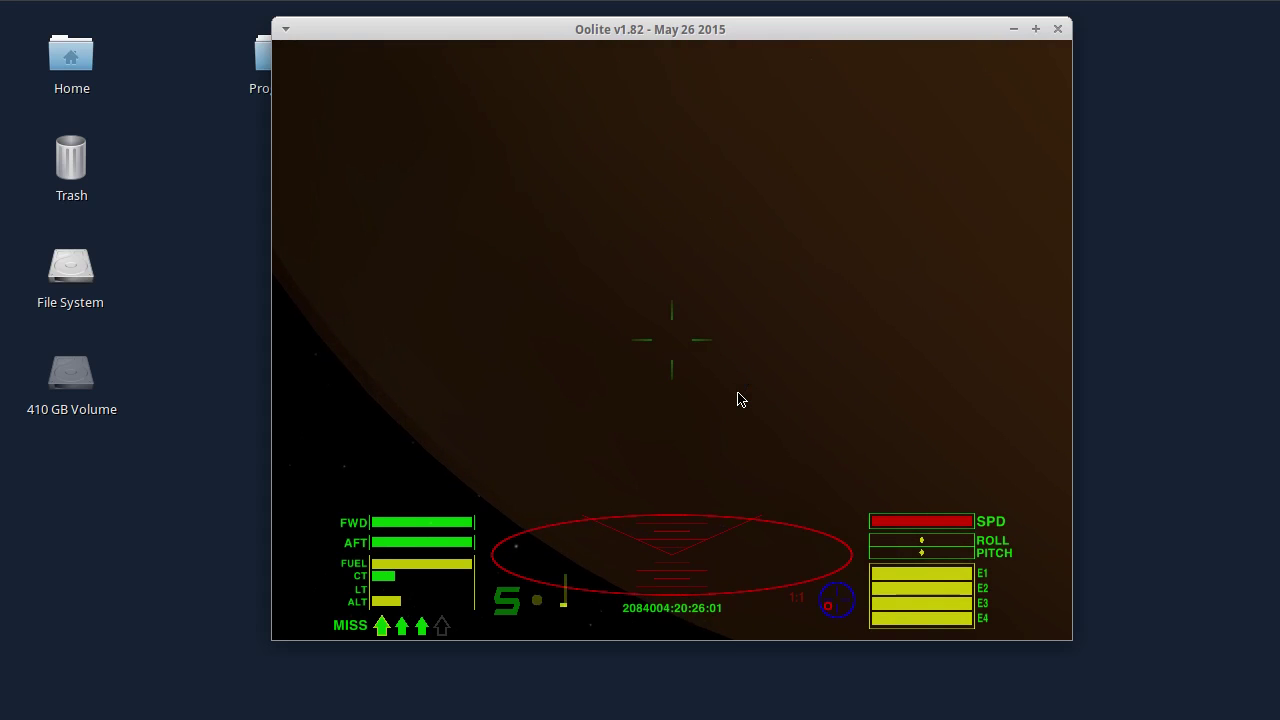
pyautogui.press('Down')
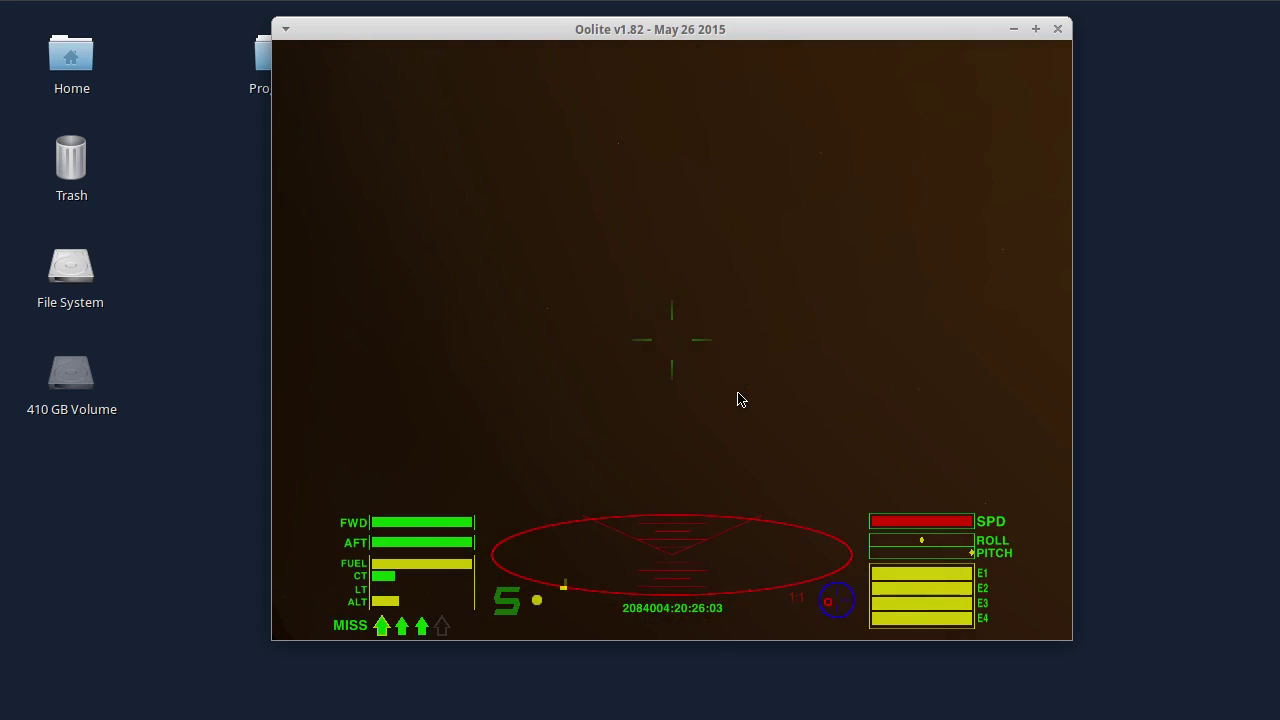
pyautogui.press('Down')
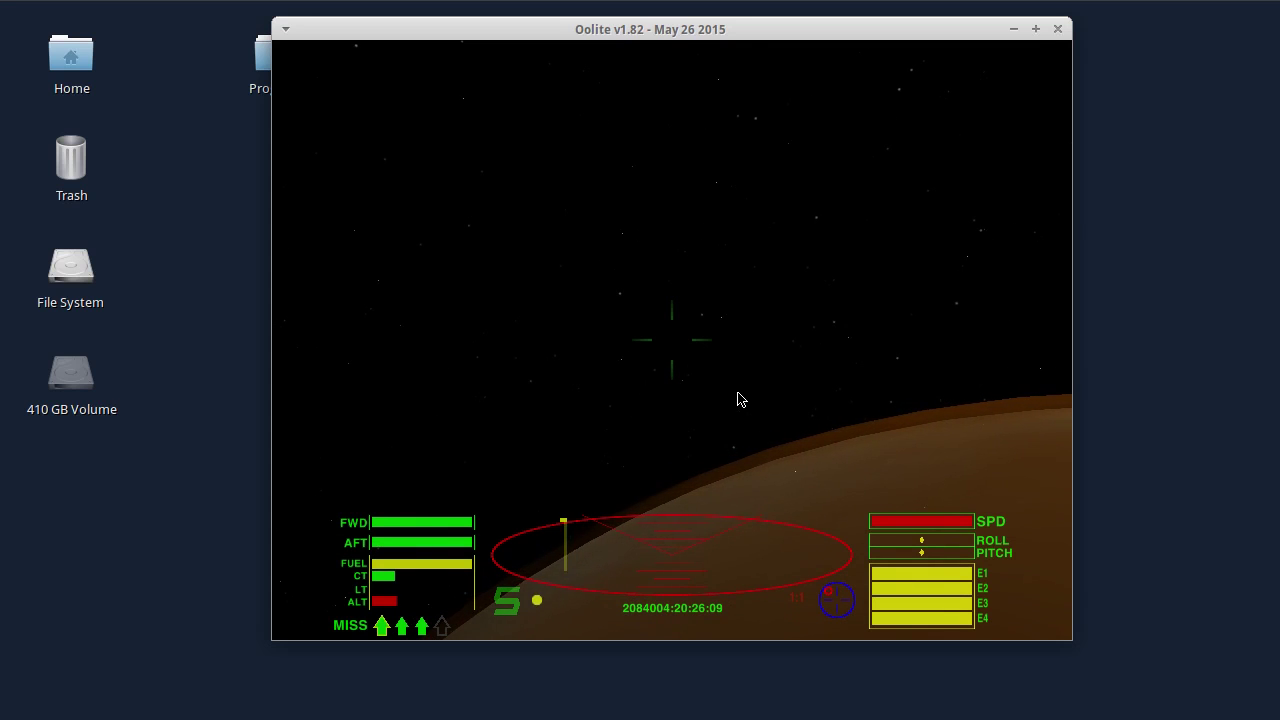
pyautogui.press('Right')
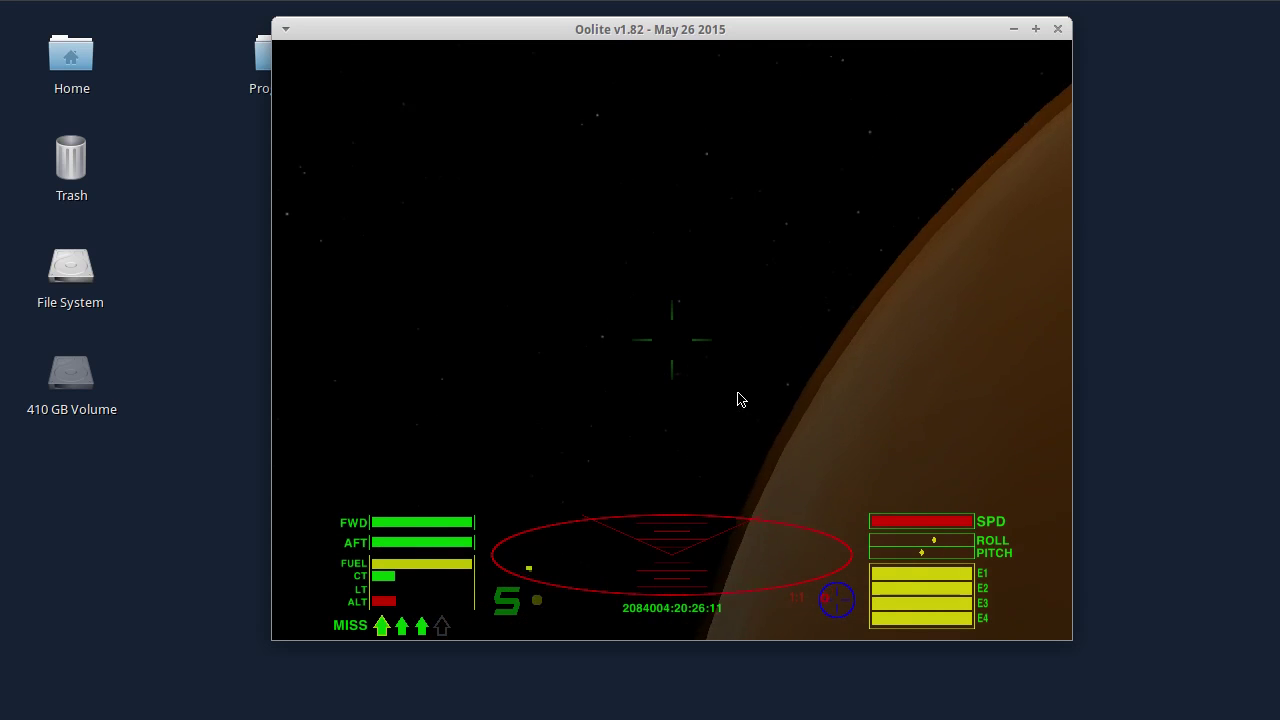
pyautogui.press('Right')
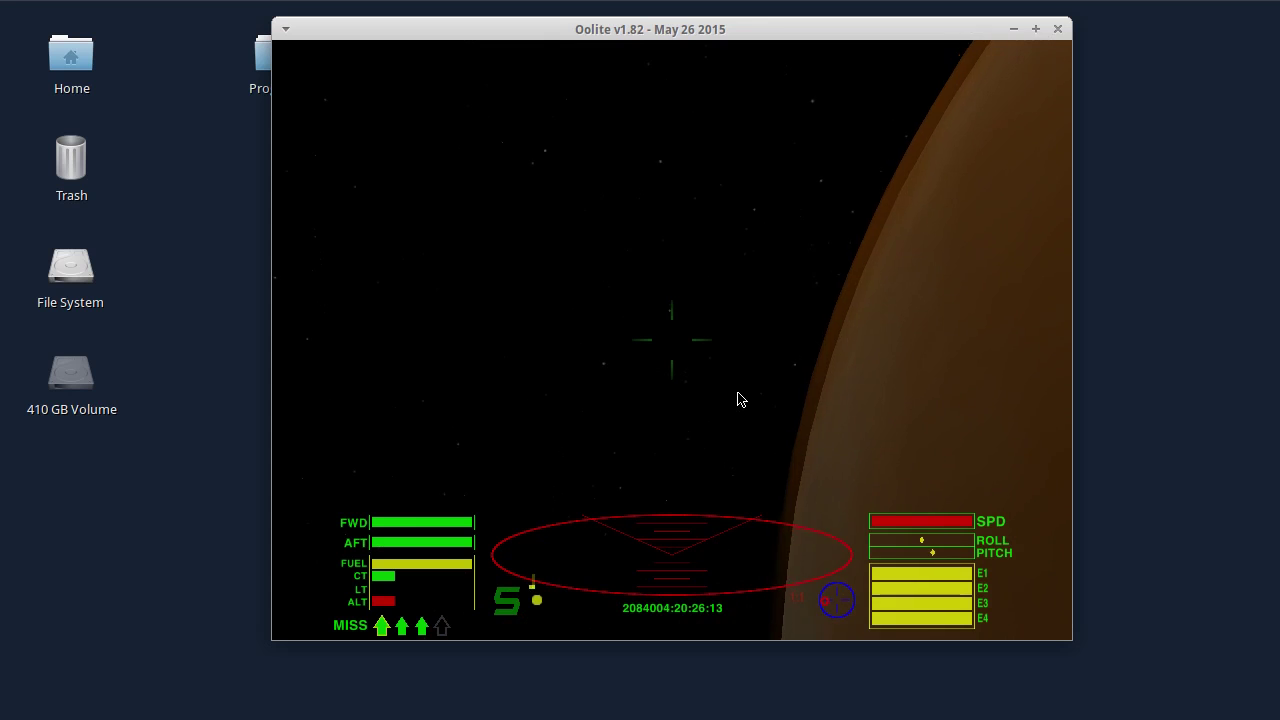